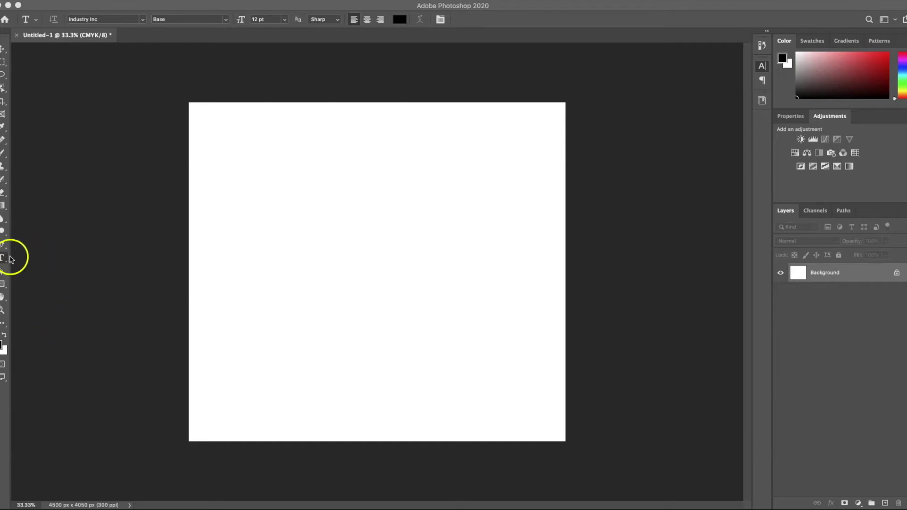
Add the text DROPSHADOW near the middle of the canvas and set its font size to 140 pt
key("super+t")
left_click(324, 254)
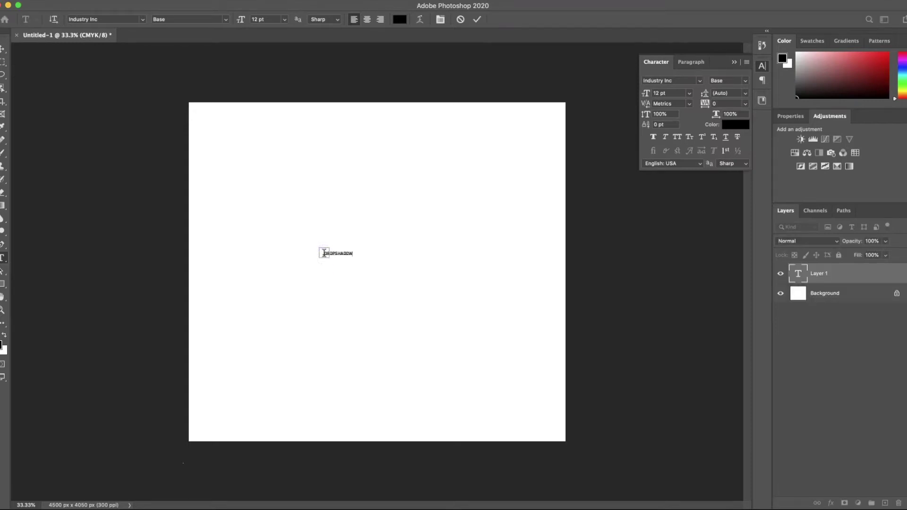
left_click(477, 20)
left_click(666, 93)
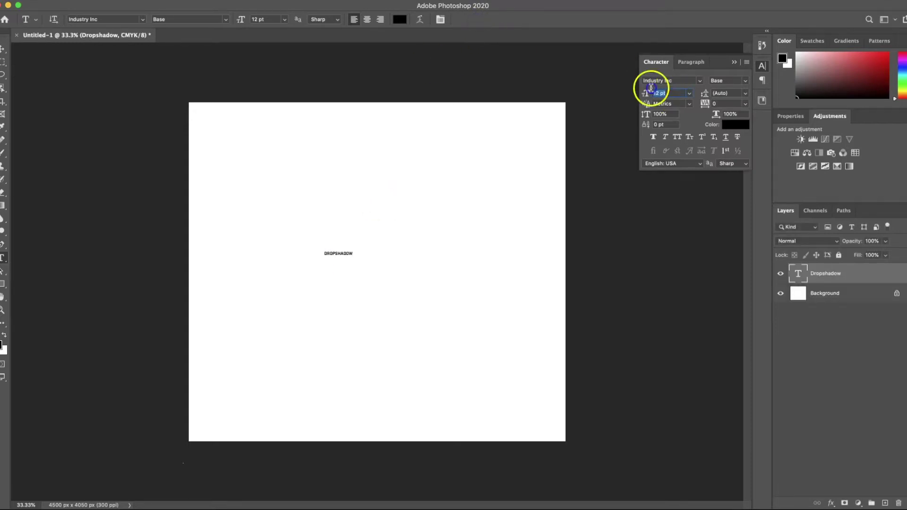
type("140")
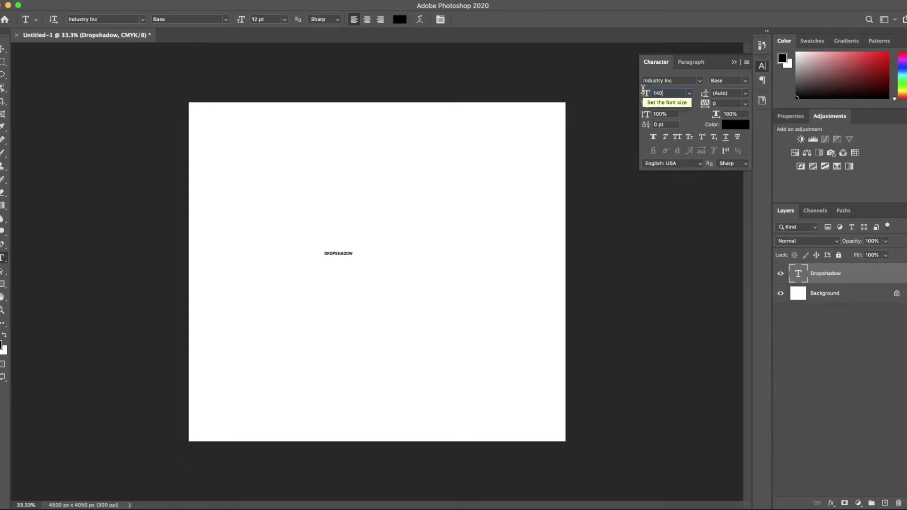
key("Return")
Center the DROPSHADOW text horizontally and vertically on the canvas
key("super+a")
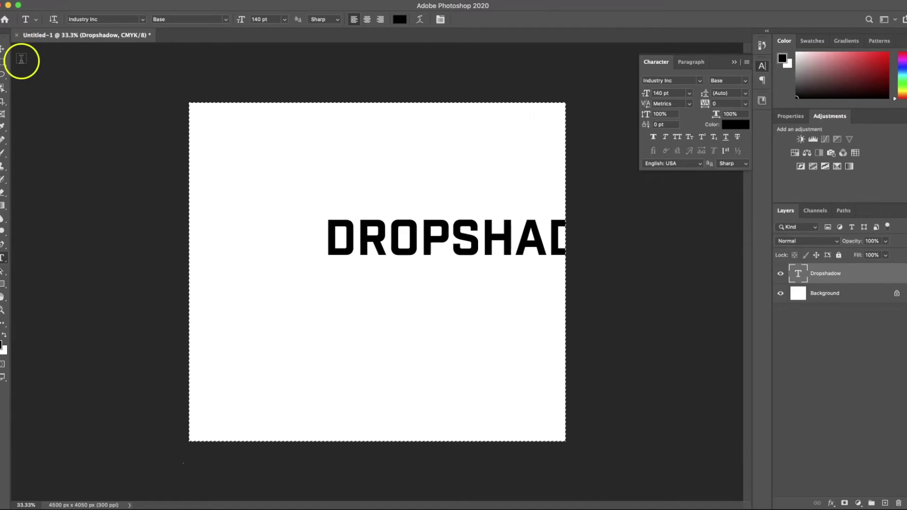
left_click(4, 49)
left_click(211, 19)
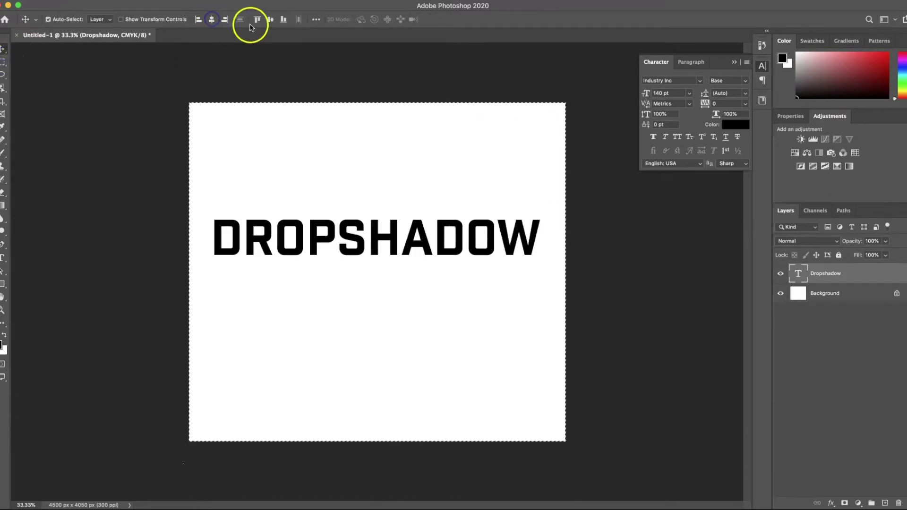
left_click(270, 19)
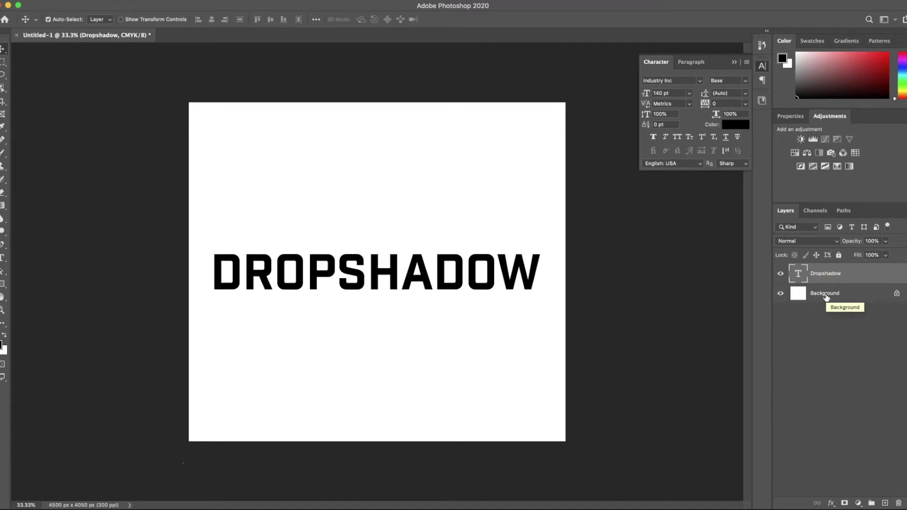
Convert the locked Background to a regular layer and apply a black (#000000) Color Overlay to it
left_click(859, 295)
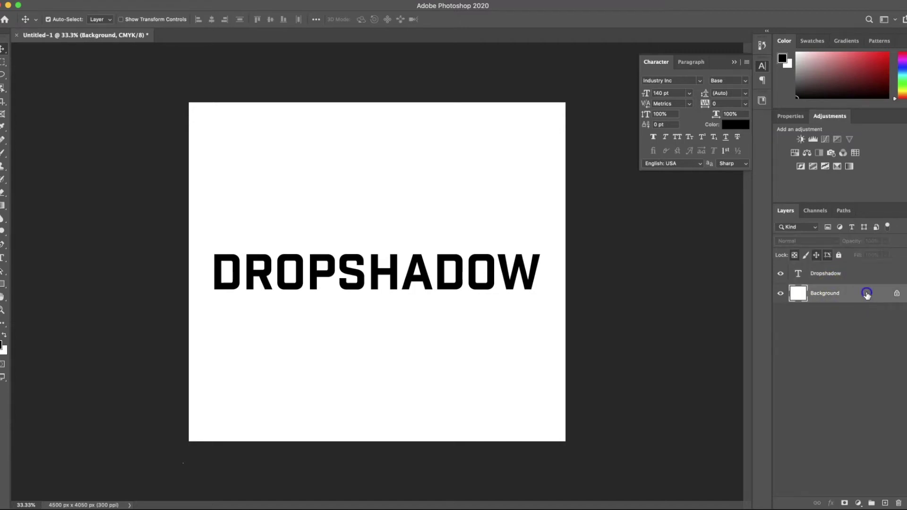
double_click(866, 294)
double_click(847, 300)
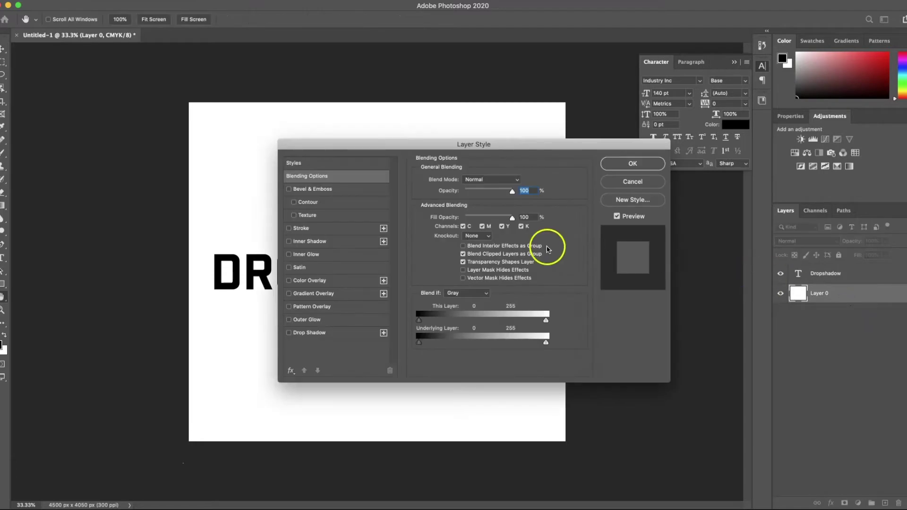
left_click(339, 281)
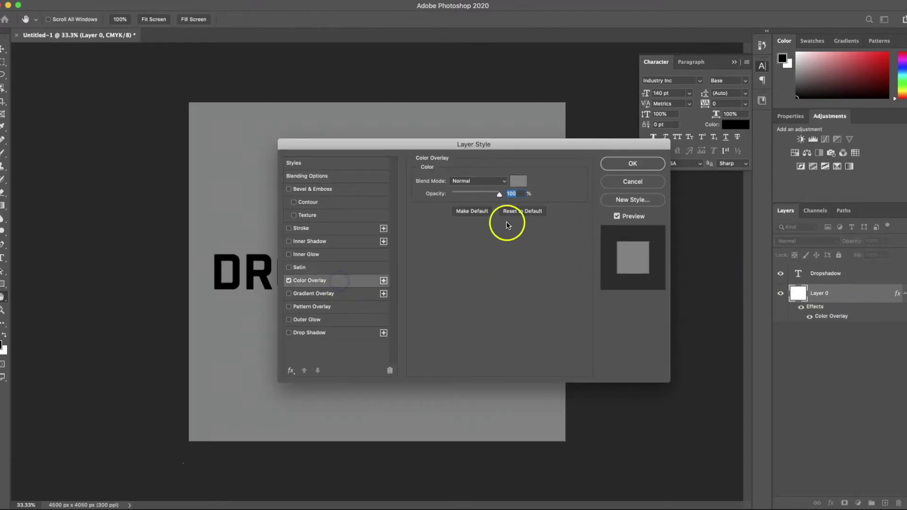
left_click(516, 185)
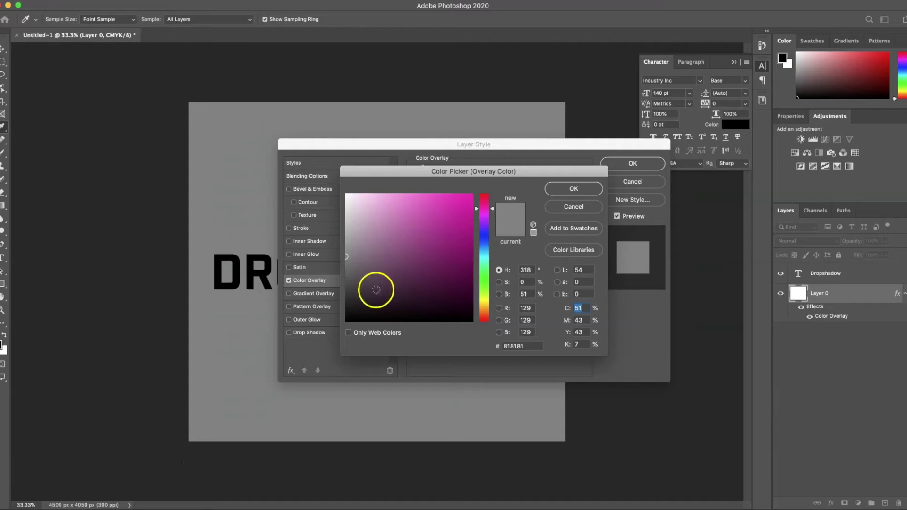
left_click_drag(377, 289, 303, 341)
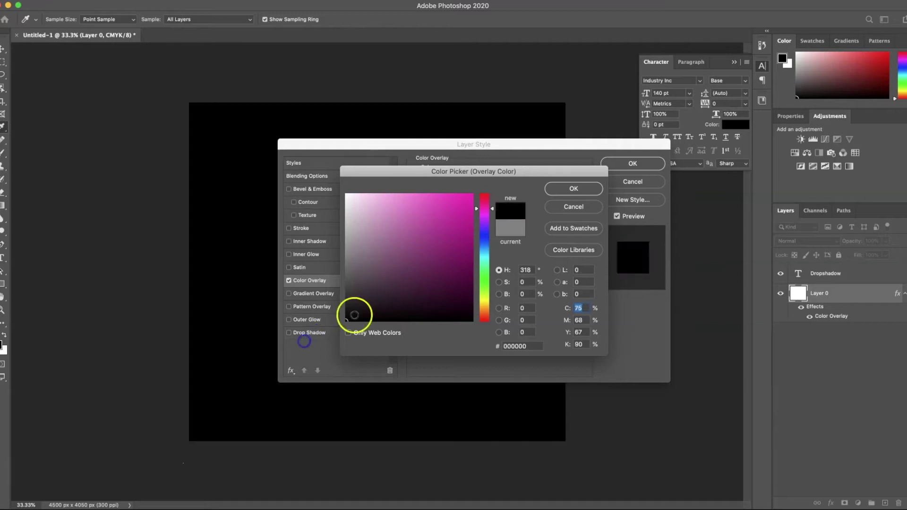
left_click(566, 188)
left_click(616, 165)
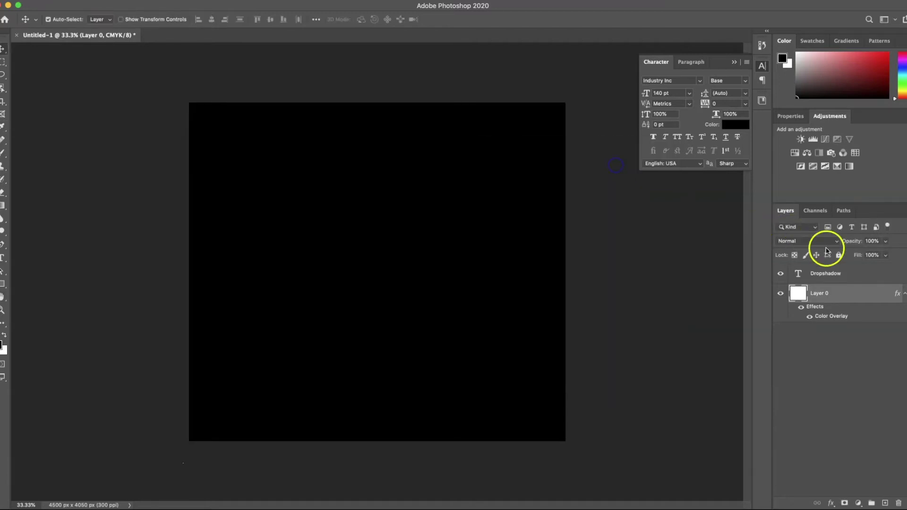
Set the text color of the Dropshadow layer to white
left_click(871, 277)
double_click(875, 271)
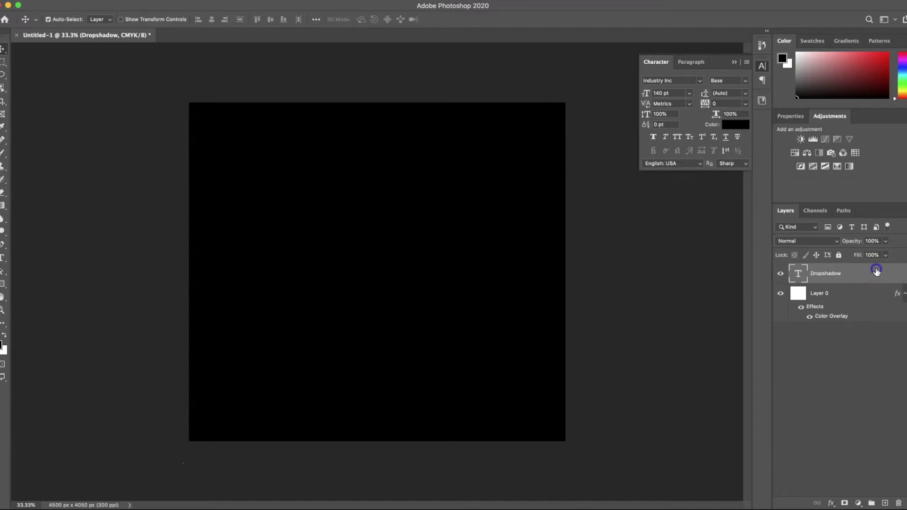
left_click(638, 181)
left_click(735, 124)
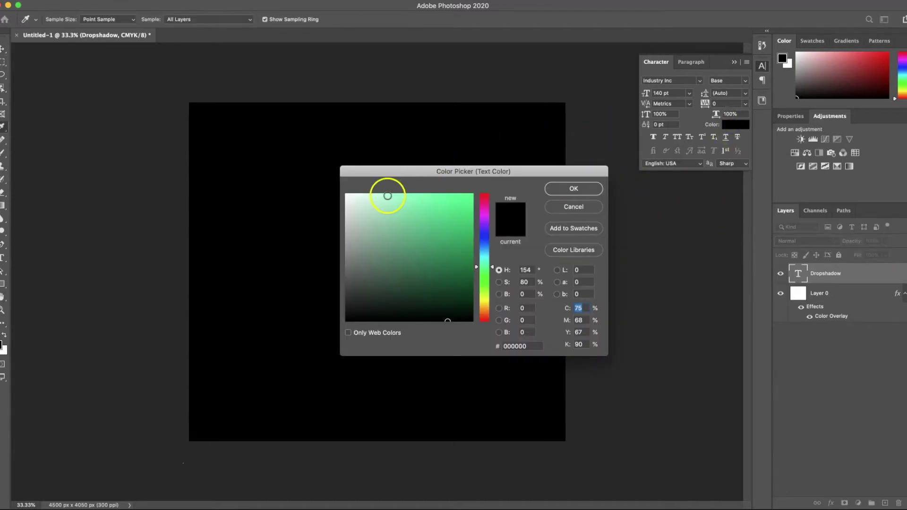
left_click_drag(384, 195, 334, 190)
left_click(560, 189)
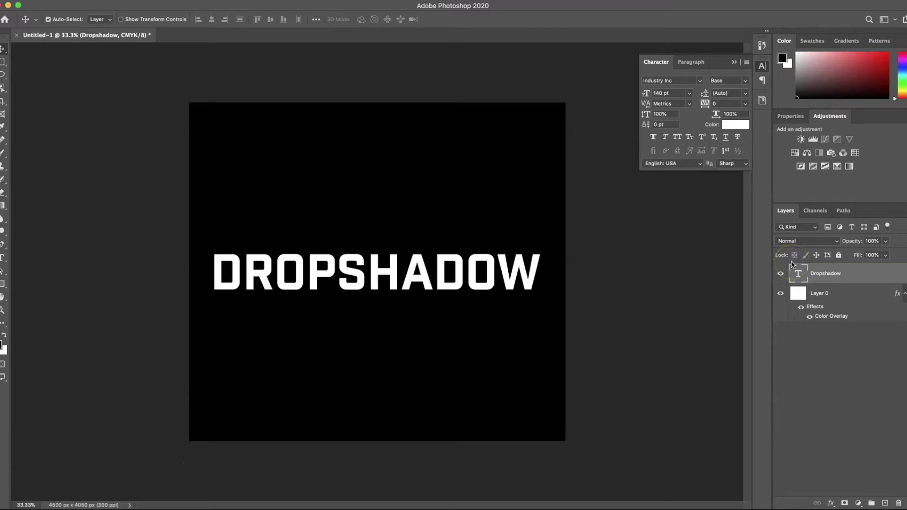
Duplicate the Dropshadow text layer within the same document
double_click(866, 273)
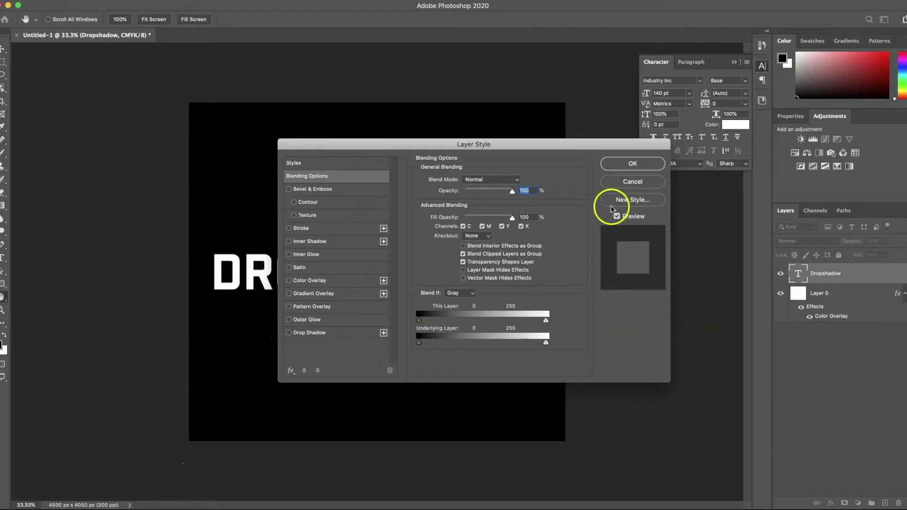
left_click(624, 185)
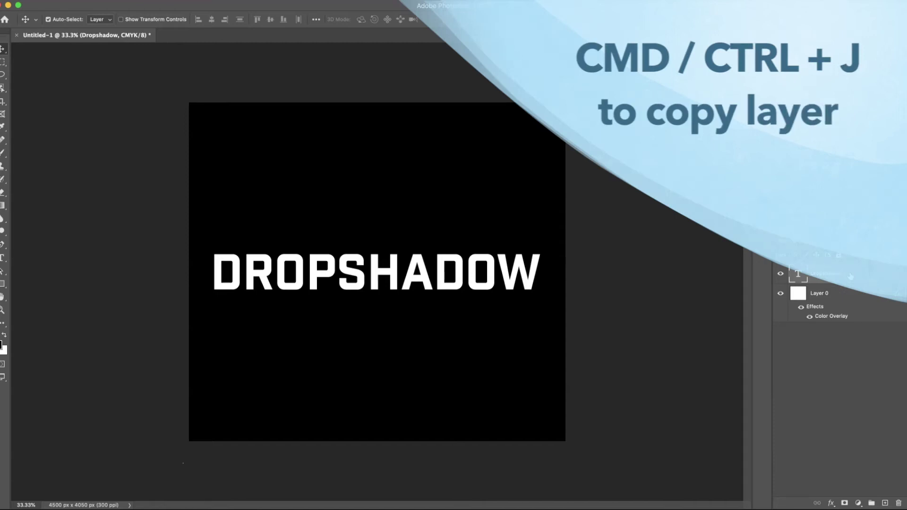
right_click(850, 276)
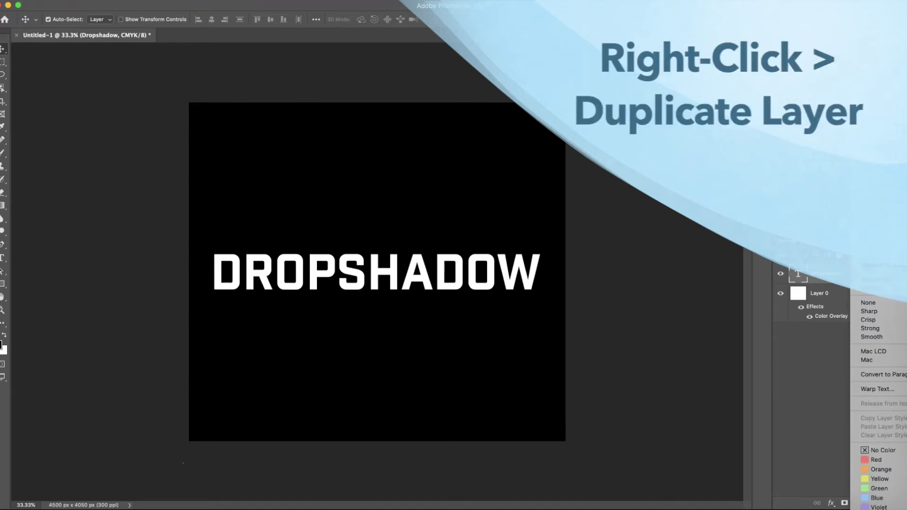
left_click(879, 95)
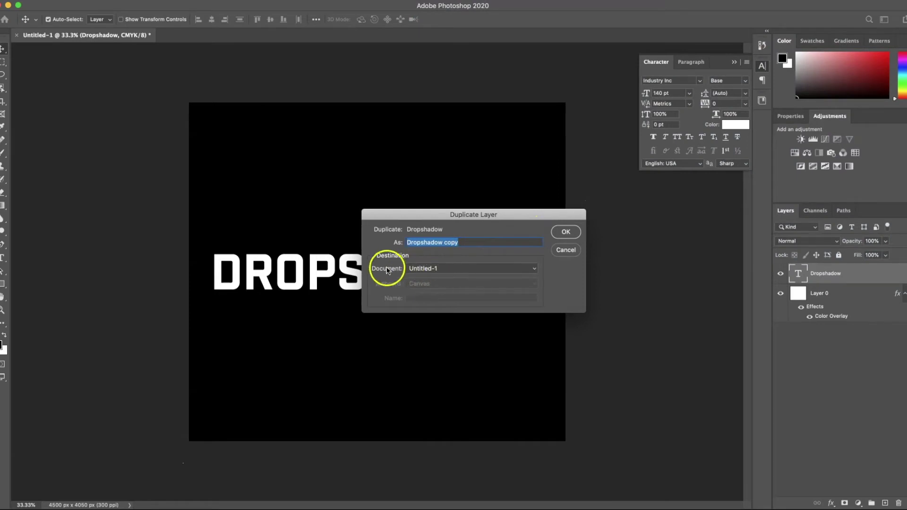
left_click(565, 232)
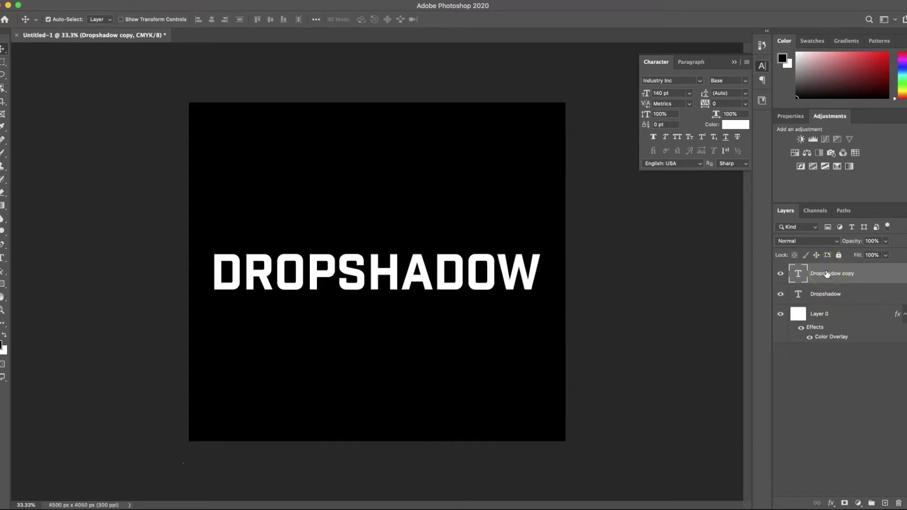
Apply a Color Overlay to the original Dropshadow layer in the print-safe pink #ed195c
left_click(860, 290)
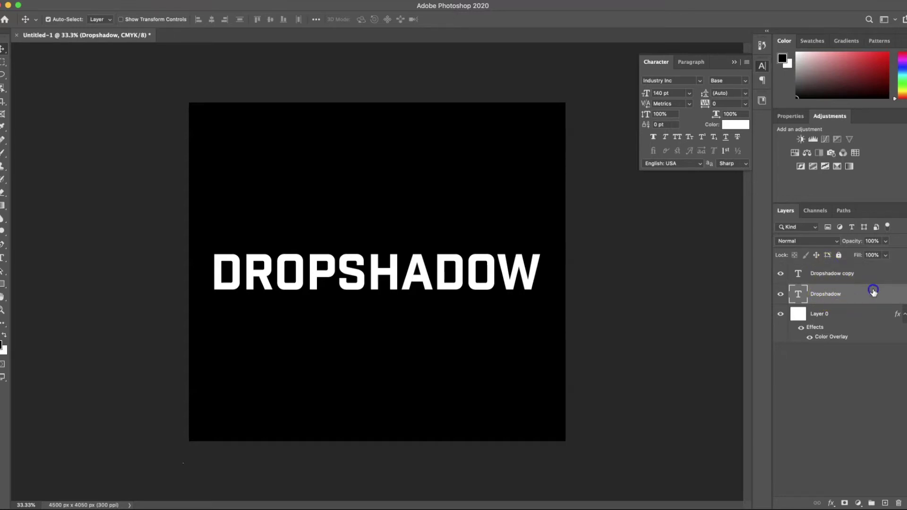
double_click(873, 291)
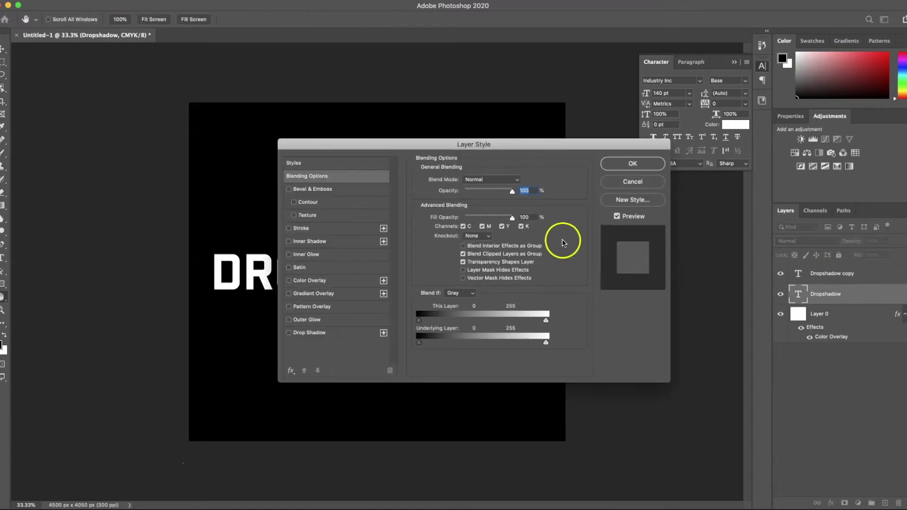
left_click(359, 280)
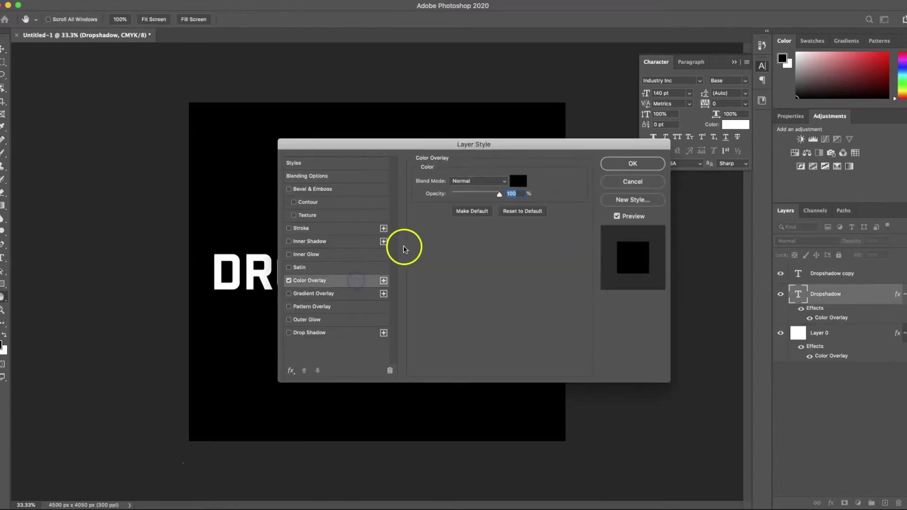
left_click(526, 182)
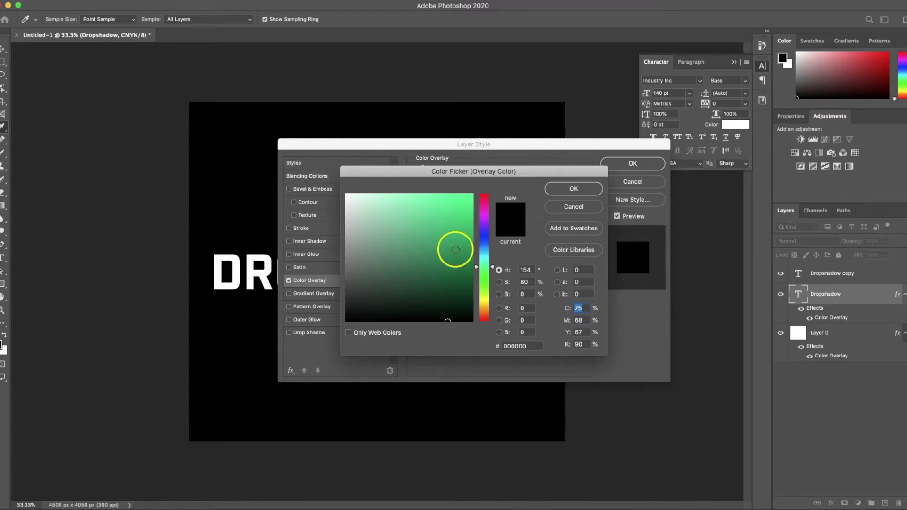
mouse_move(470, 297)
left_mouse_down()
mouse_move(485, 204)
mouse_move(473, 195)
left_mouse_up()
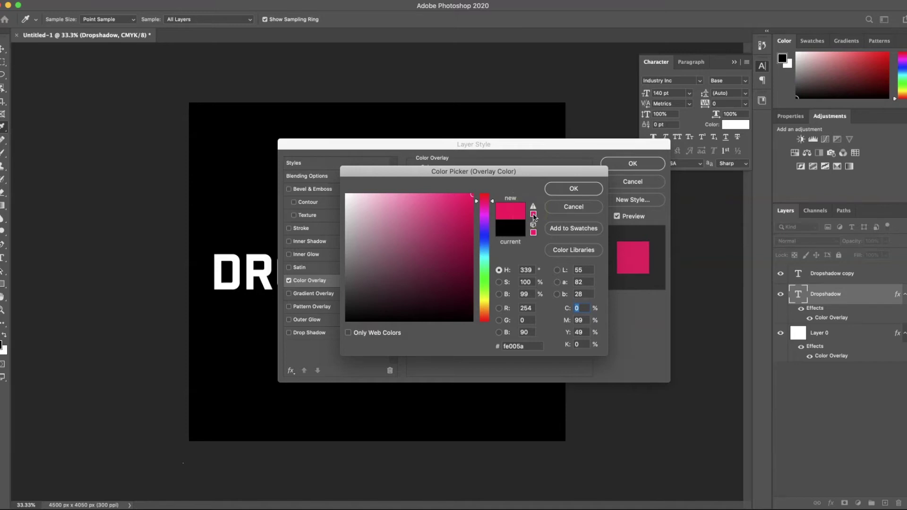
left_click(533, 215)
left_click(514, 210)
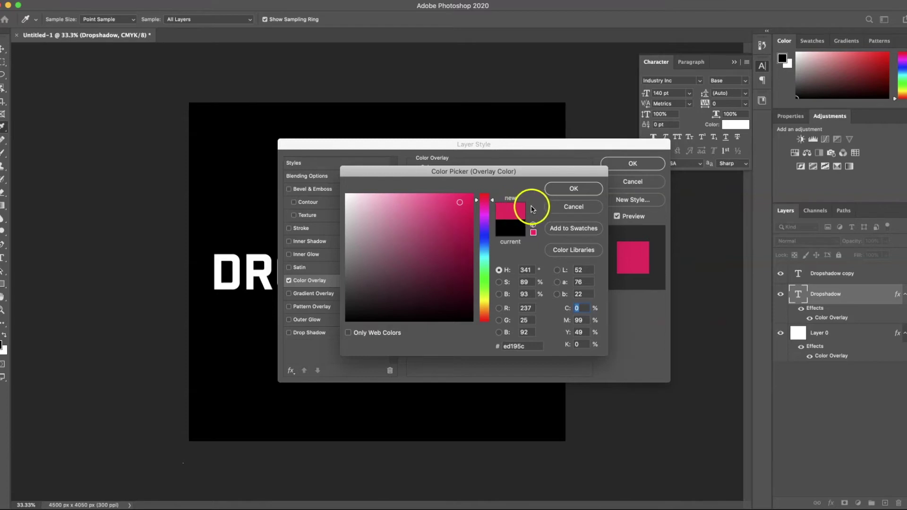
left_click(557, 194)
left_click(613, 166)
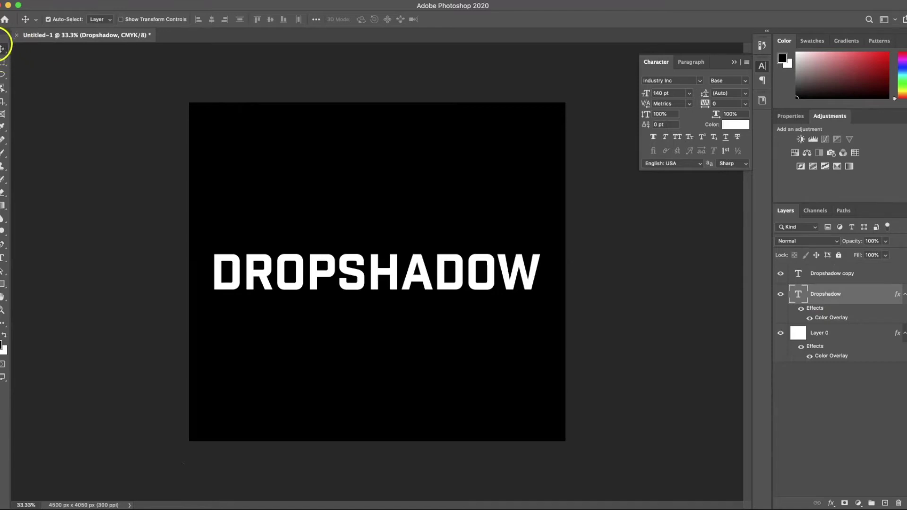
Offset the pink Dropshadow layer diagonally down and to the right behind the white text, using 10 px and finer nudges
left_click(2, 48)
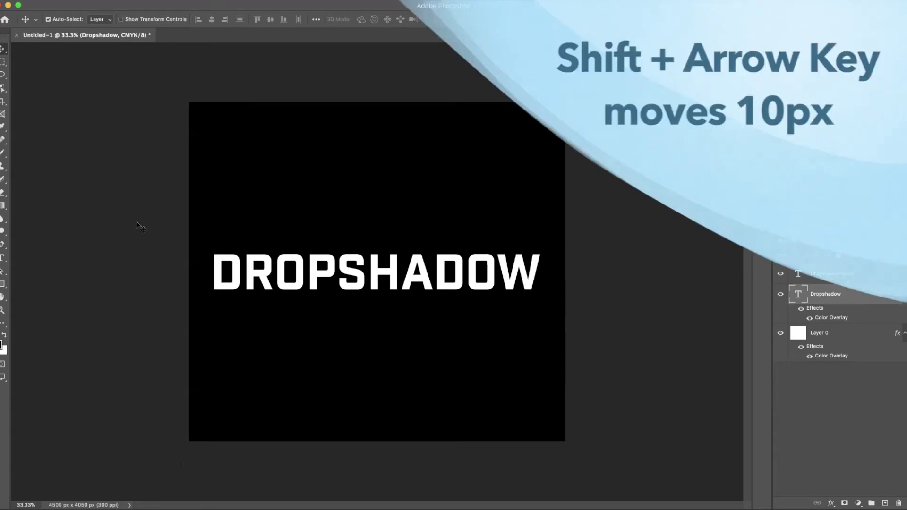
key("shift+Down")
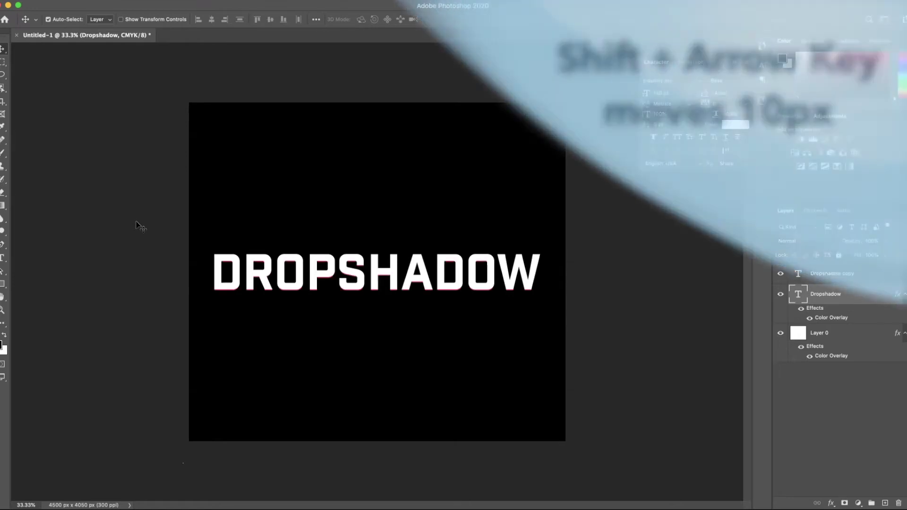
key("shift+Right")
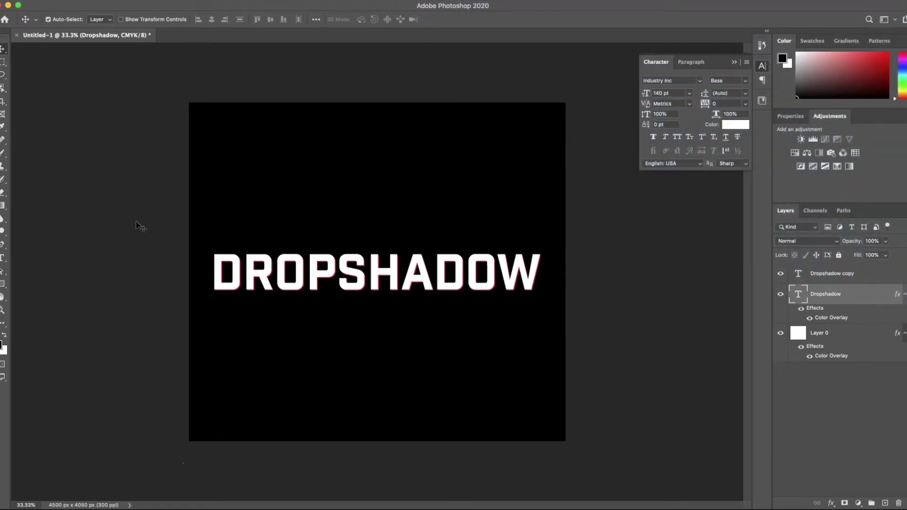
key("shift+Down")
key("shift+Right")
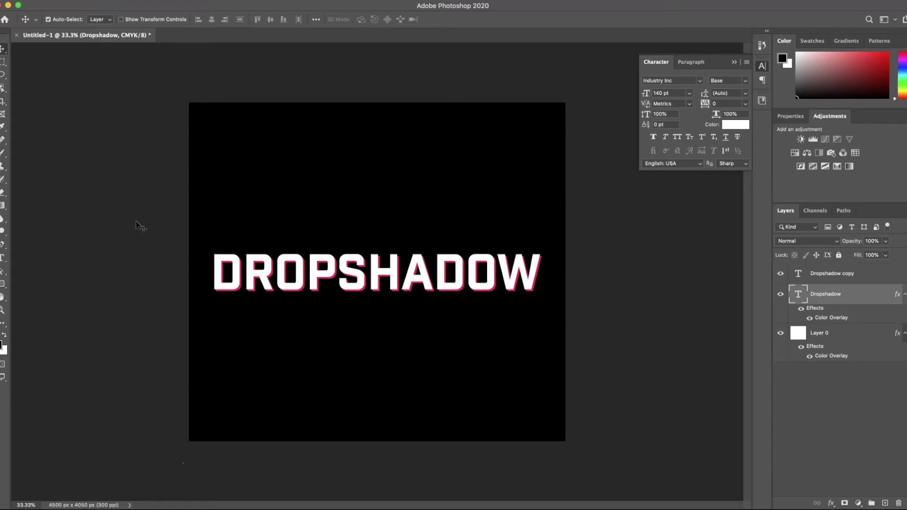
key("shift+Down")
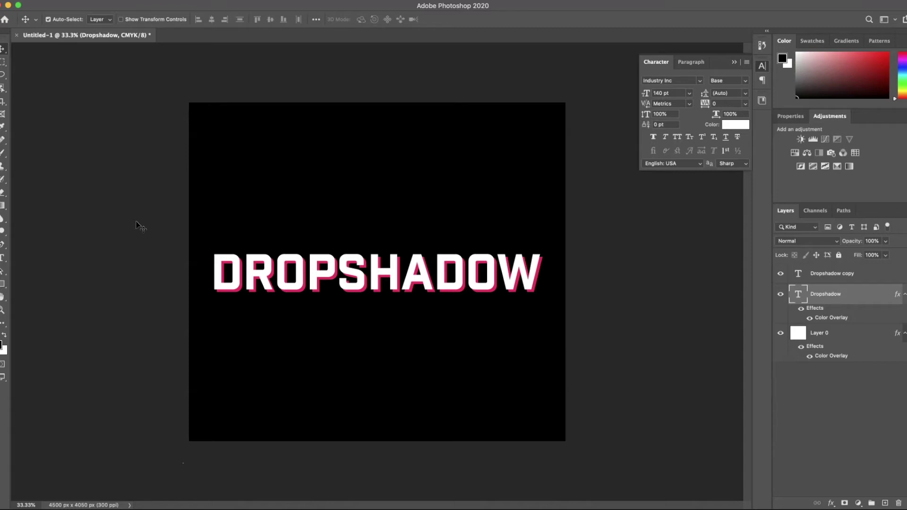
key("Down")
key("Right")
key("Down")
key("Right")
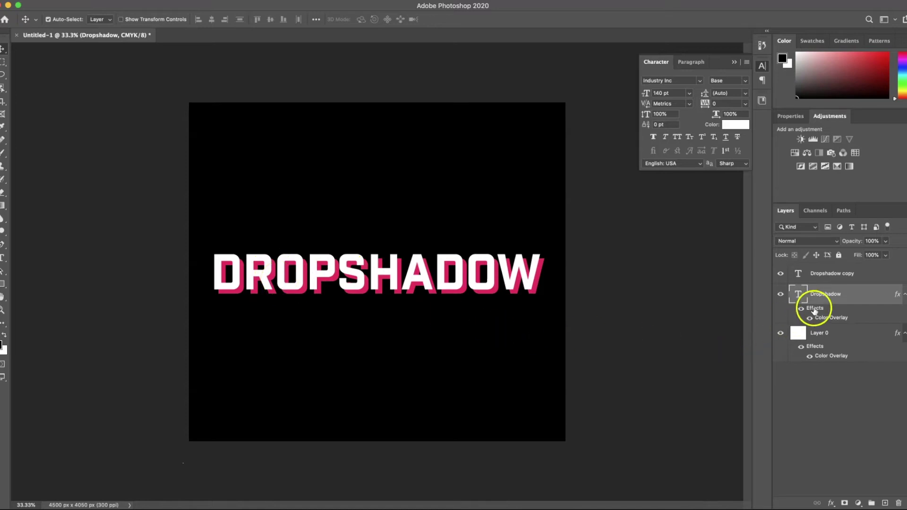
Select the letter pixels of the white Dropshadow copy layer
left_click(823, 275)
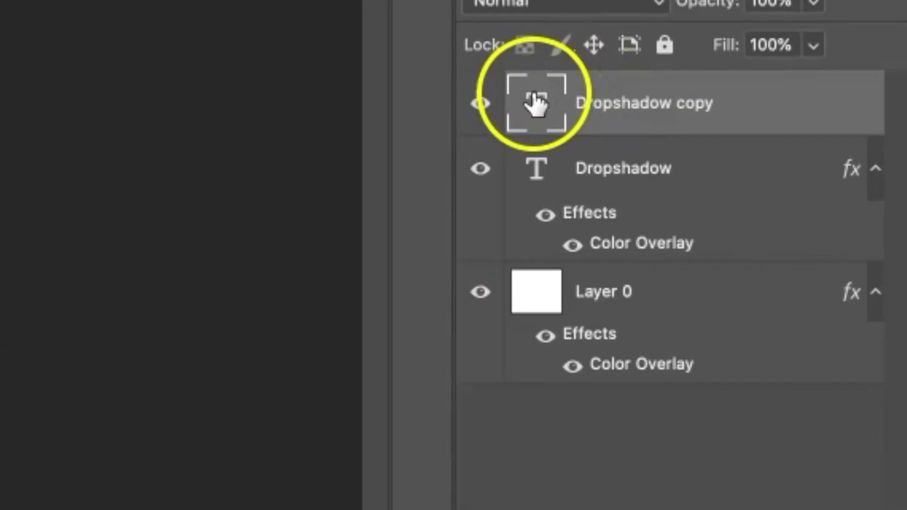
right_click(534, 99)
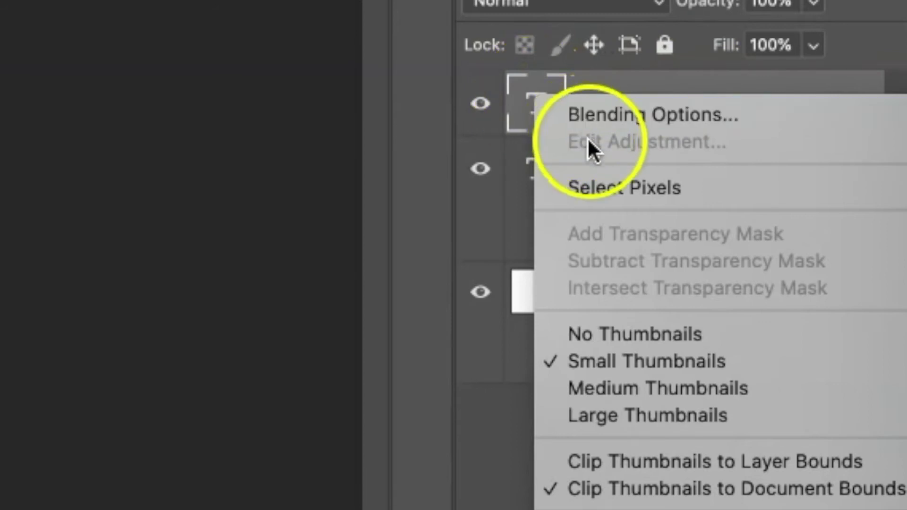
left_click(596, 177)
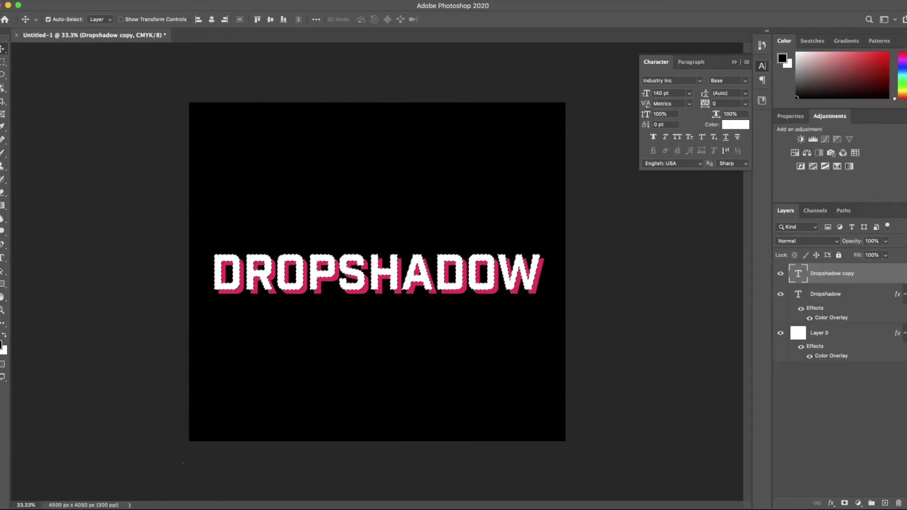
Try expanding the letter-shaped selection by 20 pixels
left_click(165, 0)
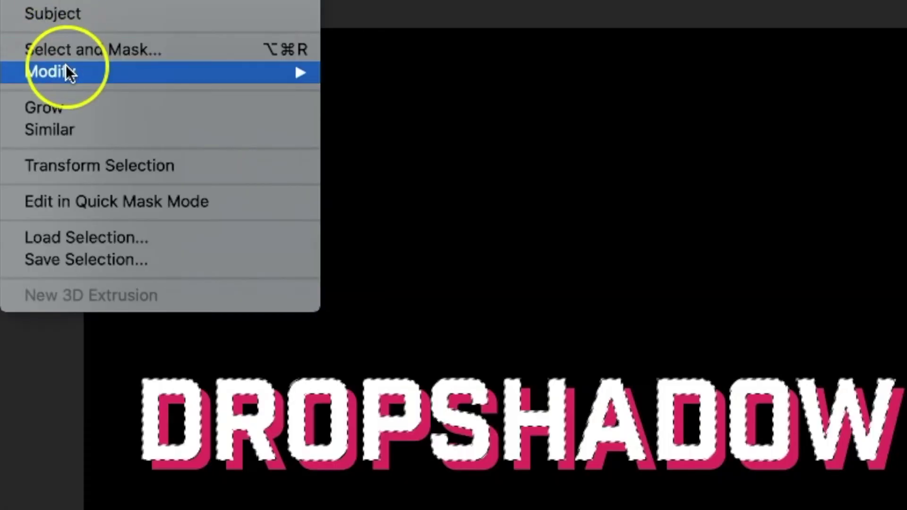
mouse_move(66, 66)
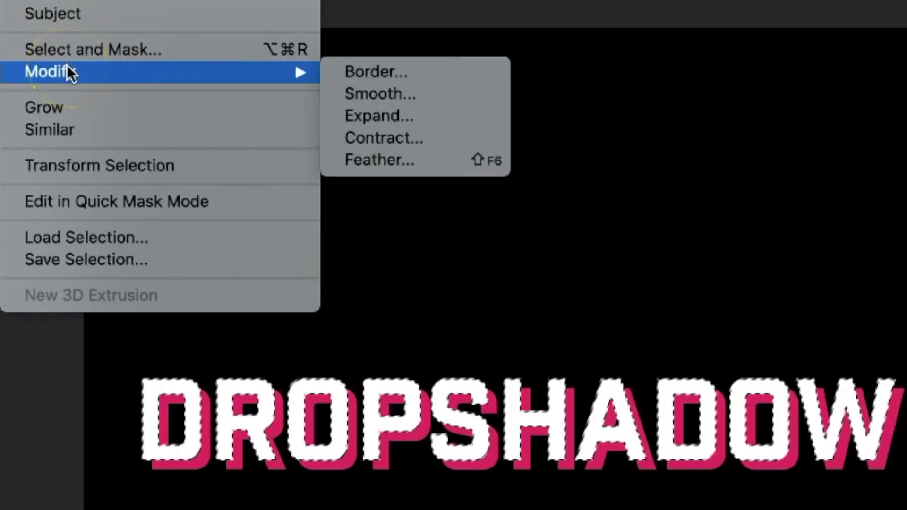
left_click(375, 109)
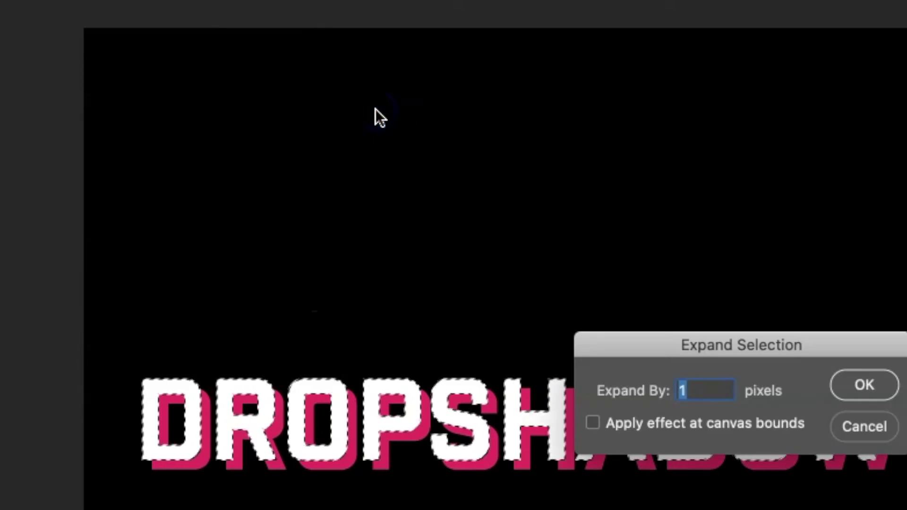
type("20")
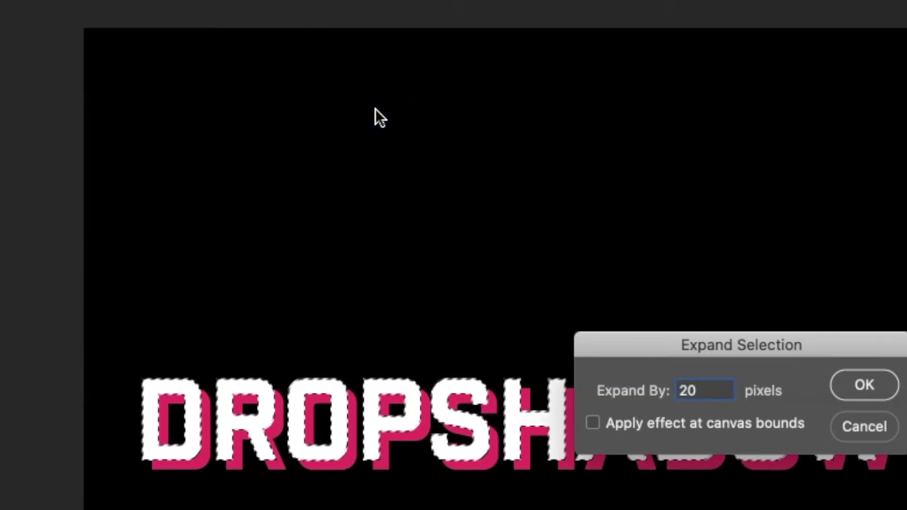
left_click(458, 121)
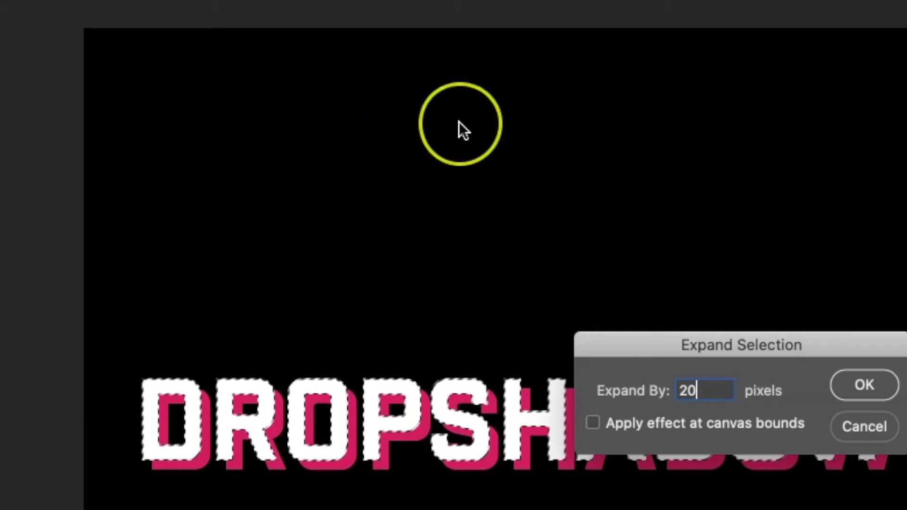
left_click(865, 384)
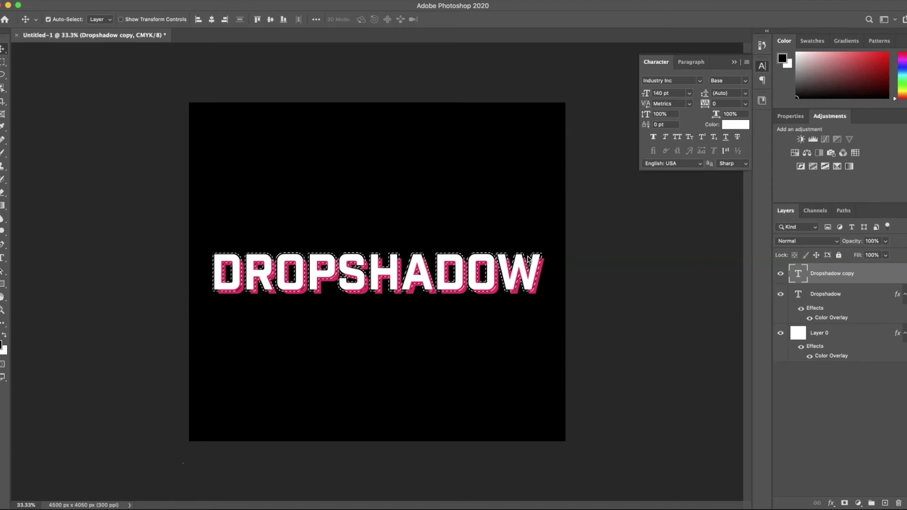
left_click(412, 255)
left_click(329, 260)
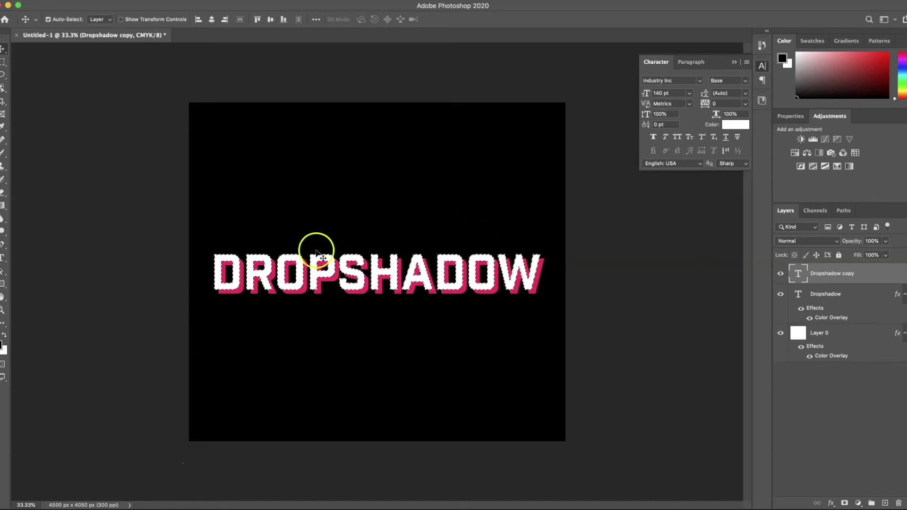
Expand the letter-shaped selection evenly outward around the white text
left_click(170, 0)
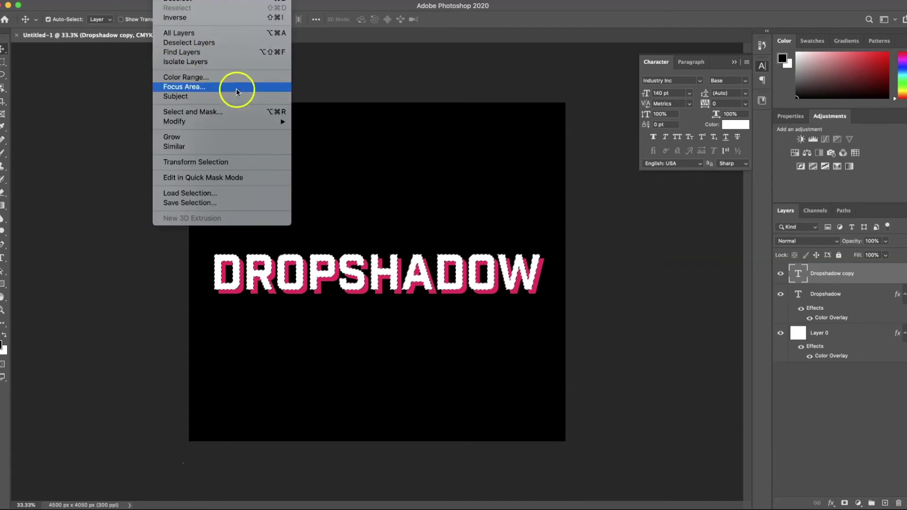
mouse_move(265, 121)
left_click(314, 140)
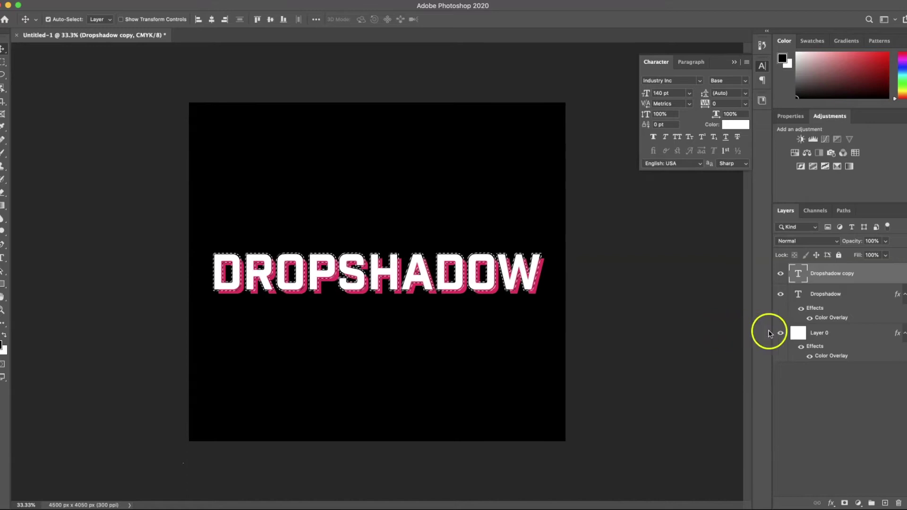
Add a layer mask to the pink Dropshadow layer that hides the selected area
left_click(846, 296)
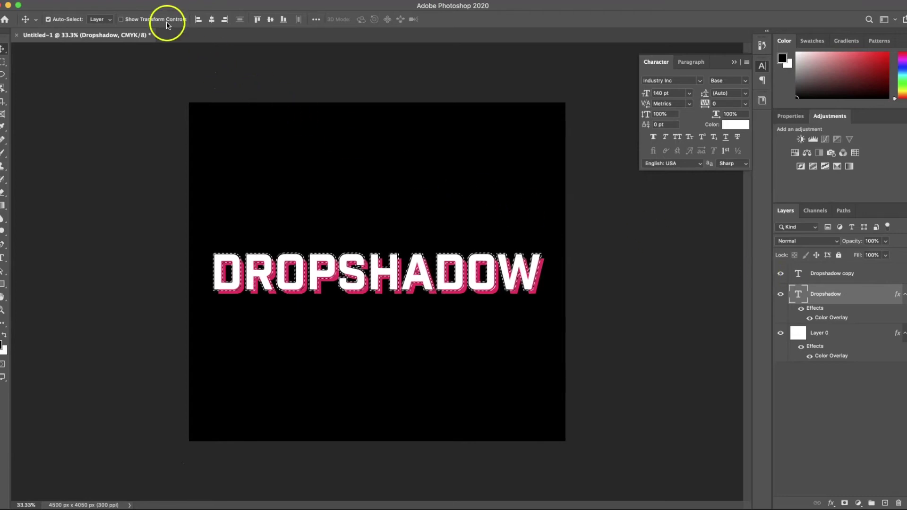
left_click(113, 0)
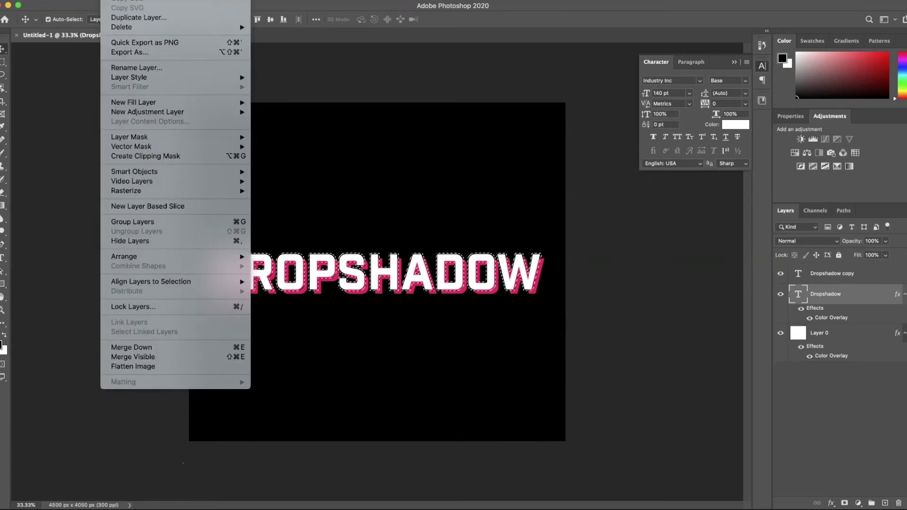
mouse_move(178, 138)
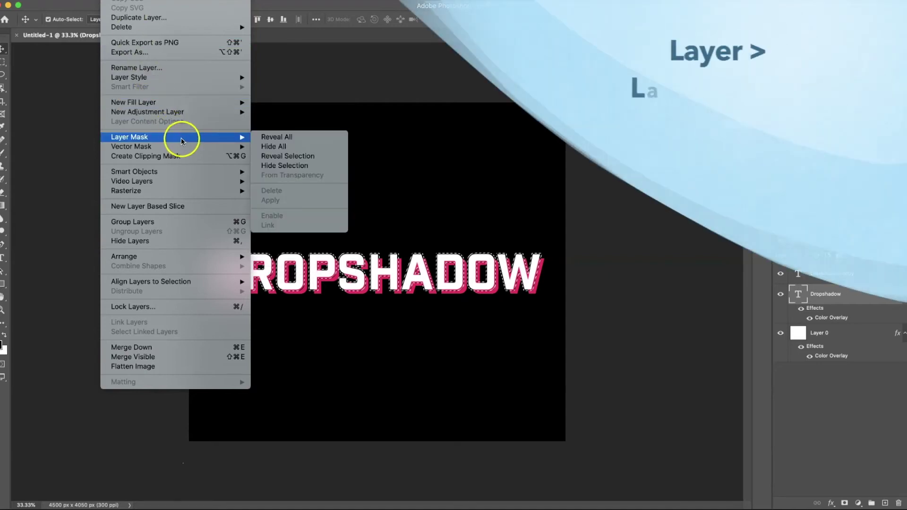
left_click(276, 166)
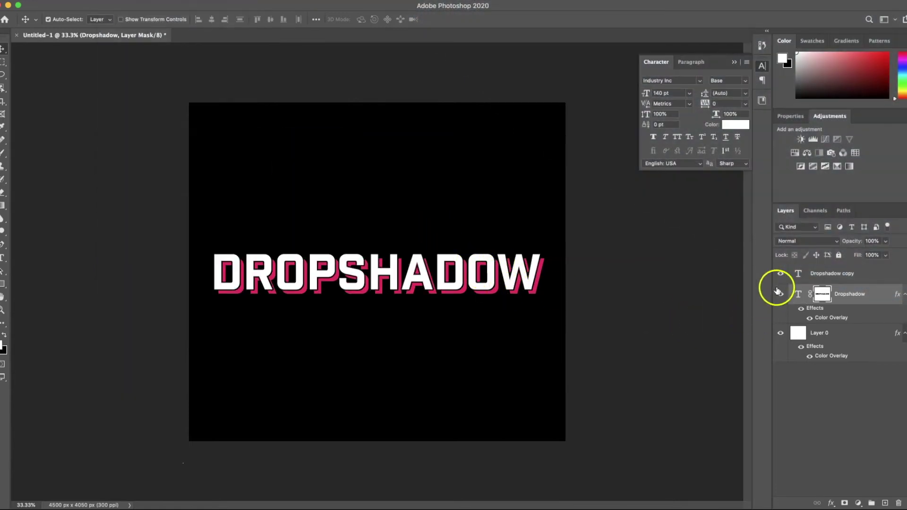
Toggle the white text layer's visibility and examine the cut-out gap between the letters and the masked pink shadow
left_click(781, 273)
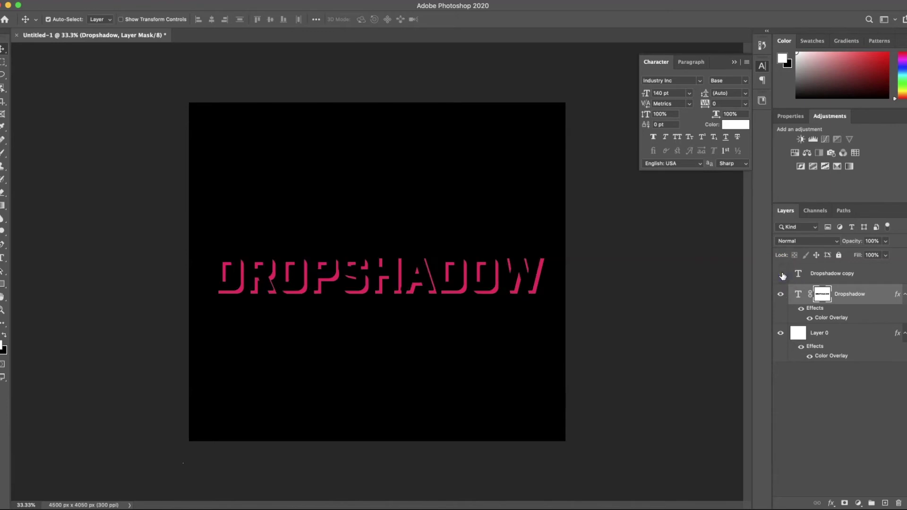
left_click(822, 294)
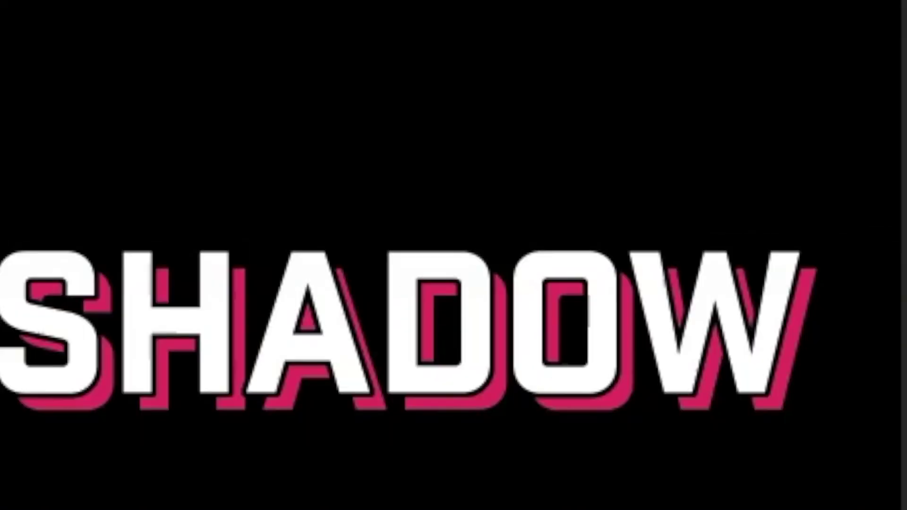
left_click(767, 303)
left_click_drag(756, 274, 803, 274)
left_click_drag(543, 234, 559, 321)
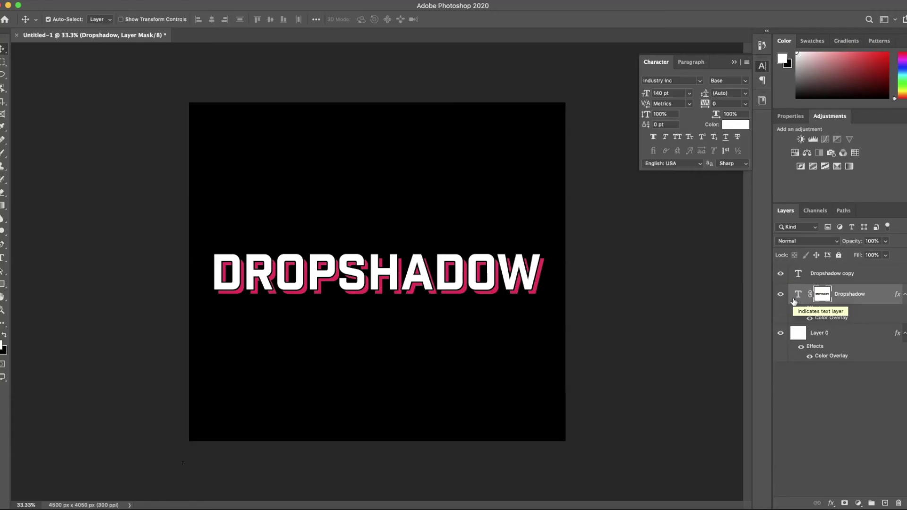
Unlink the mask from the Dropshadow layer and move only the pink text closer behind the white text
left_click(806, 295)
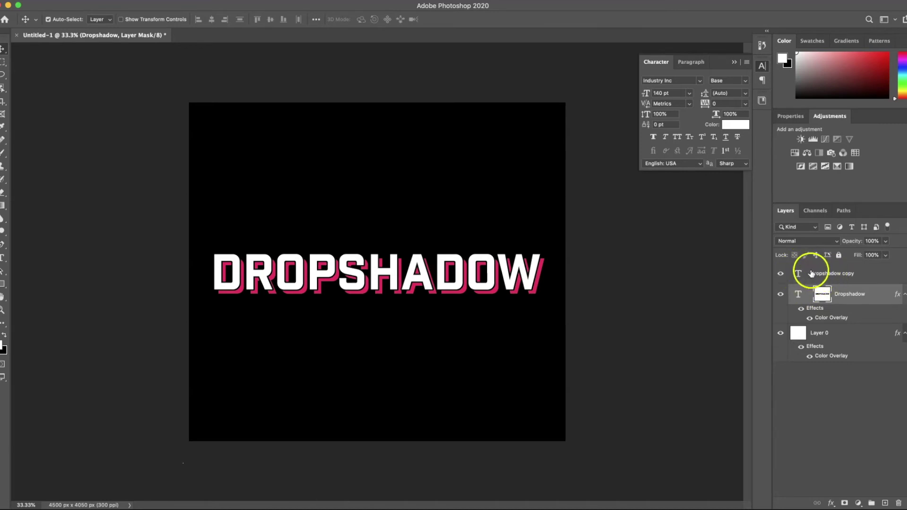
left_click(798, 294)
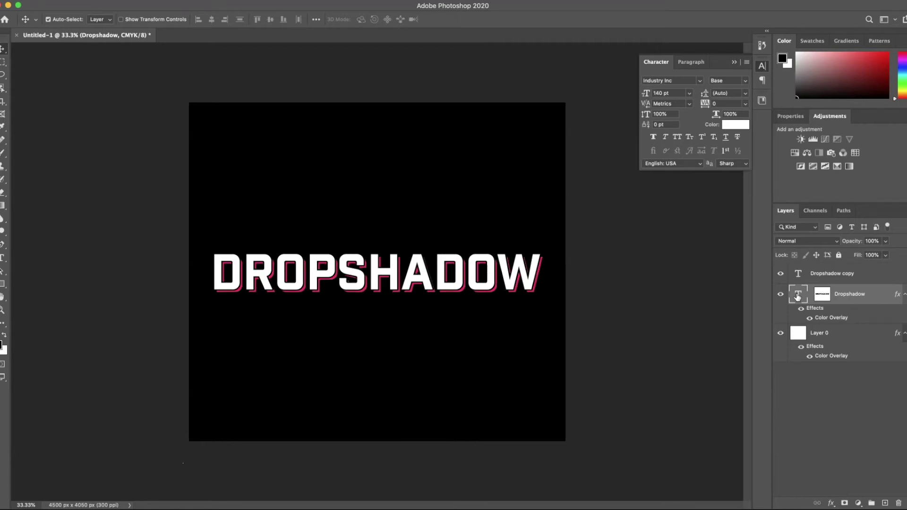
Add a second Color Overlay in dark green to Layer 0
double_click(827, 359)
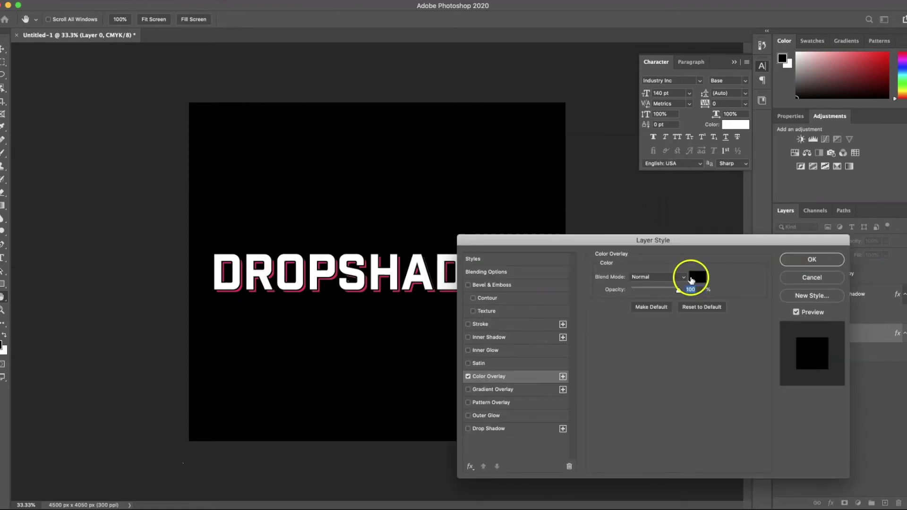
left_click(562, 376)
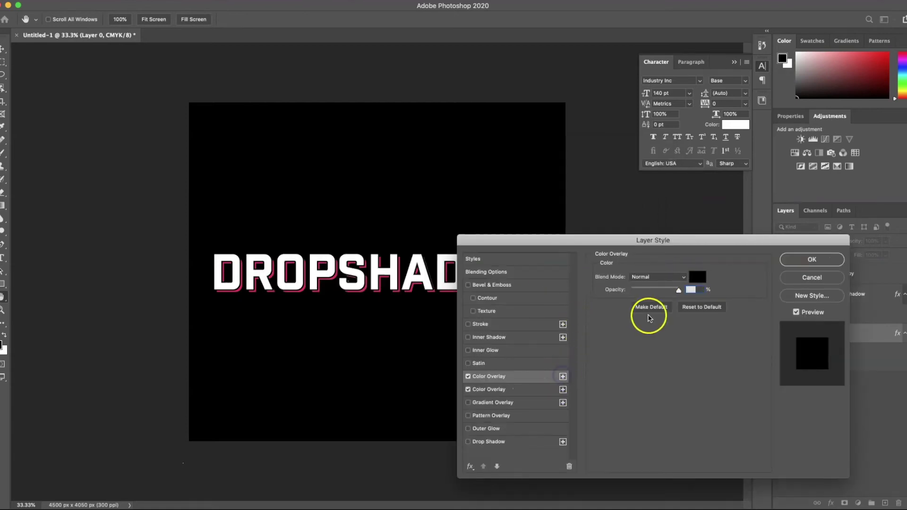
left_click(697, 276)
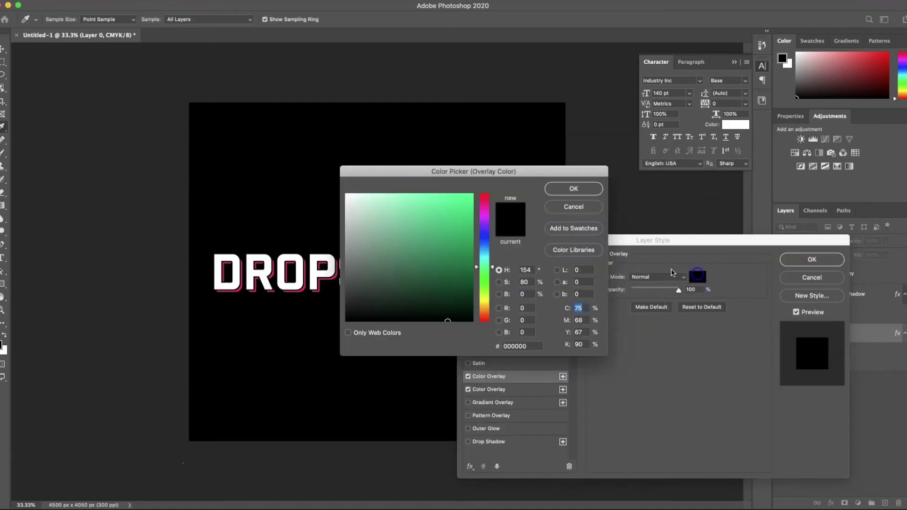
left_click(457, 284)
left_click(573, 188)
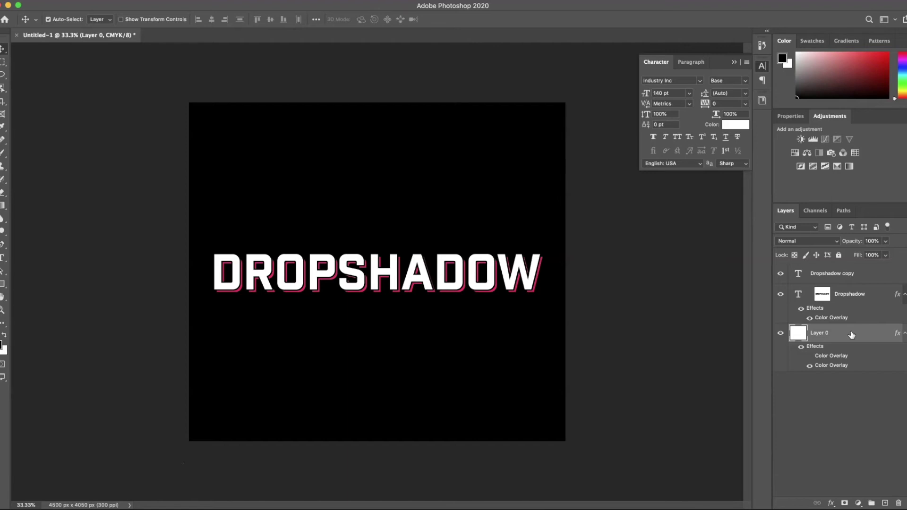
Draw a yellow #fffc00 ellipse about 2249 px wide and 2339 px high between Layer 0 and the text layers
left_click(3, 285)
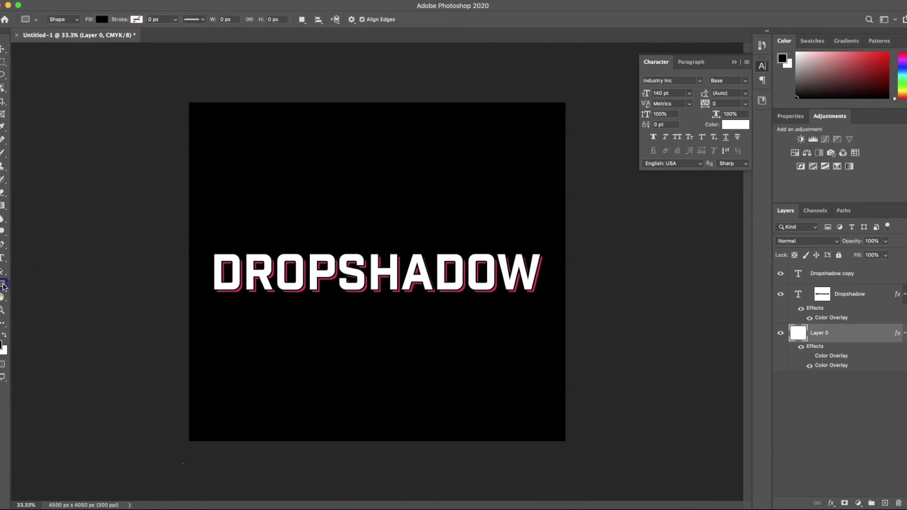
right_click(4, 285)
left_click(27, 302)
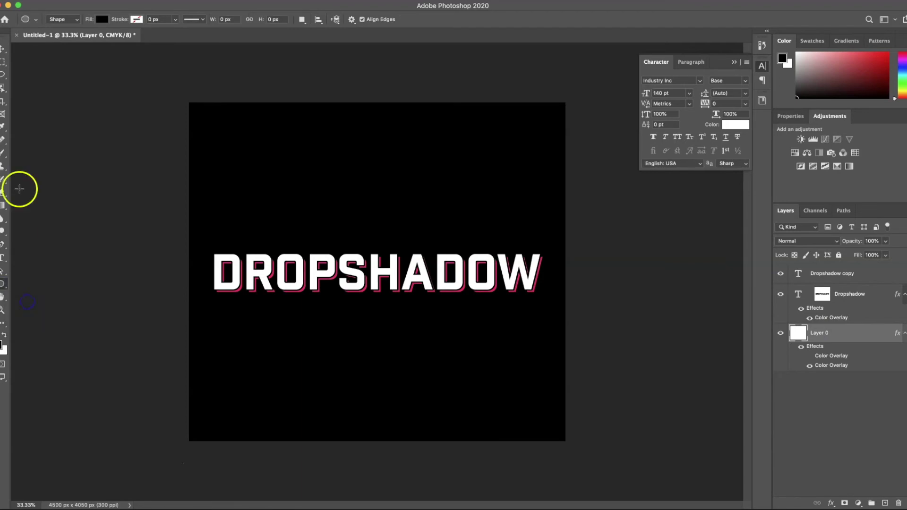
left_click(101, 20)
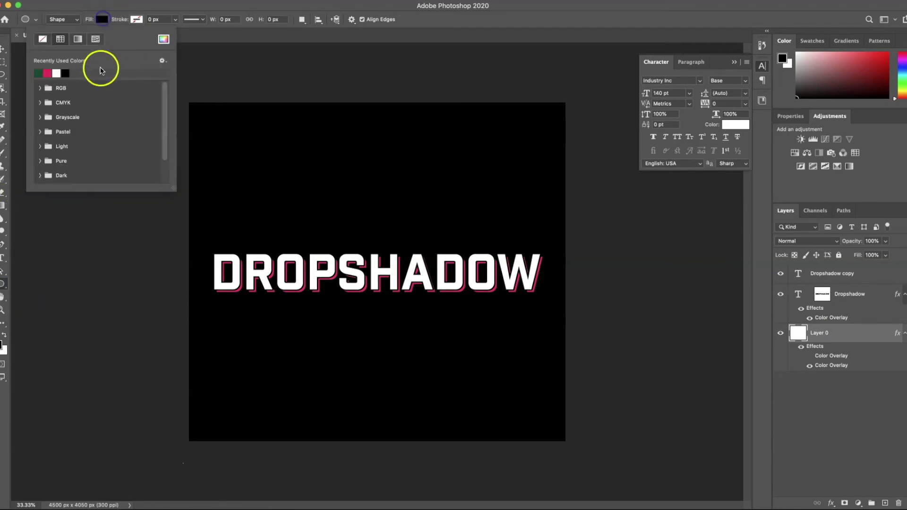
left_click(163, 39)
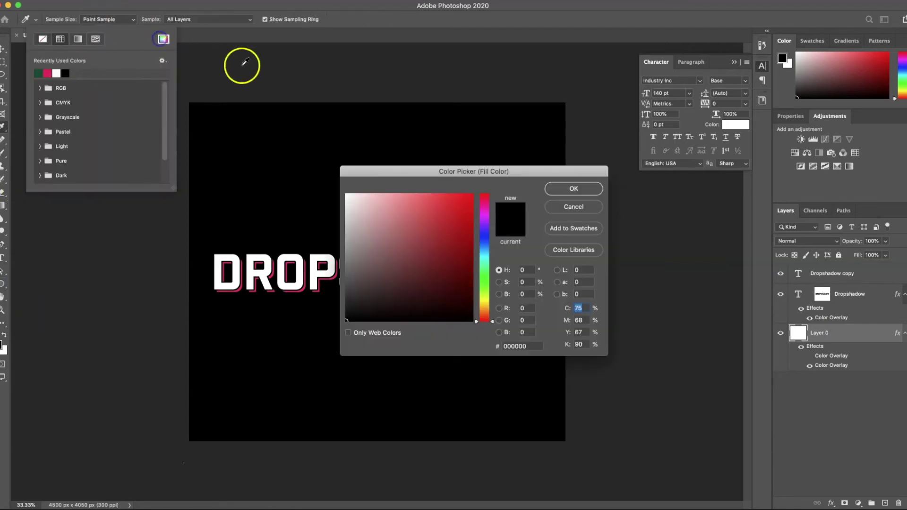
left_click(485, 303)
left_click_drag(472, 203, 491, 182)
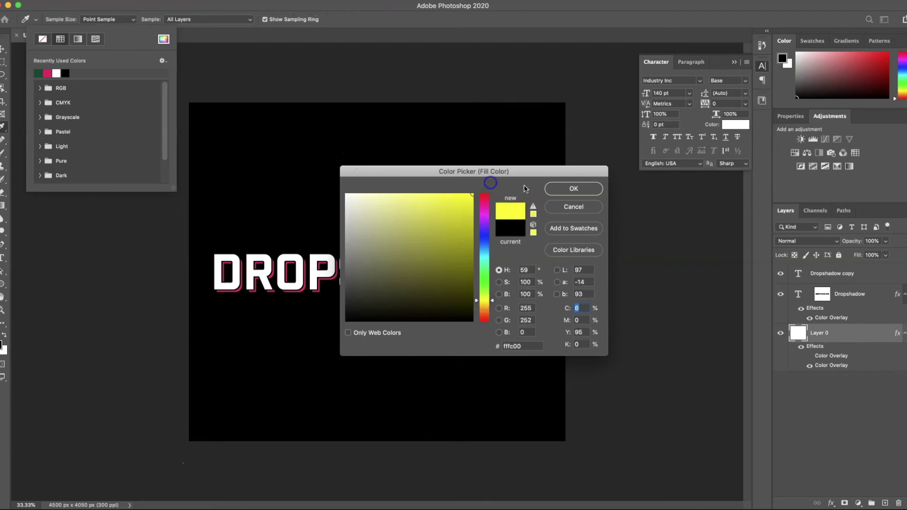
left_click(573, 188)
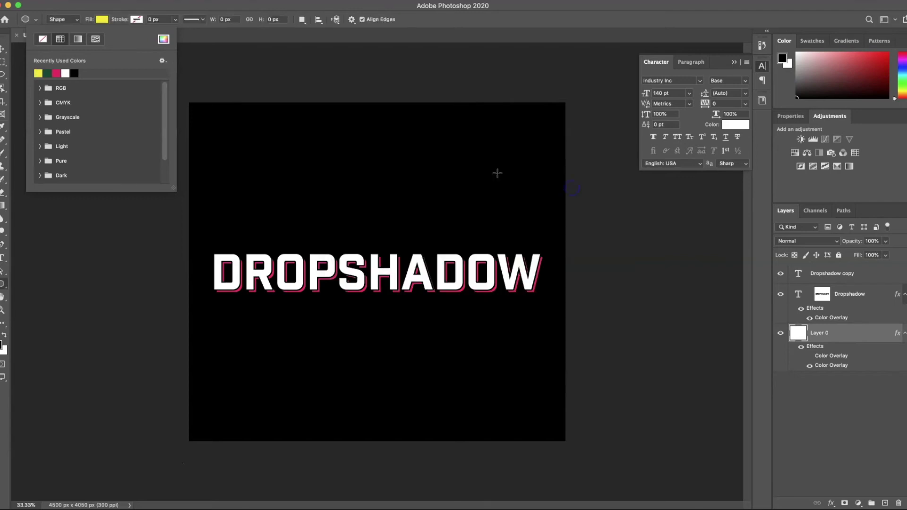
left_click_drag(282, 175, 471, 370)
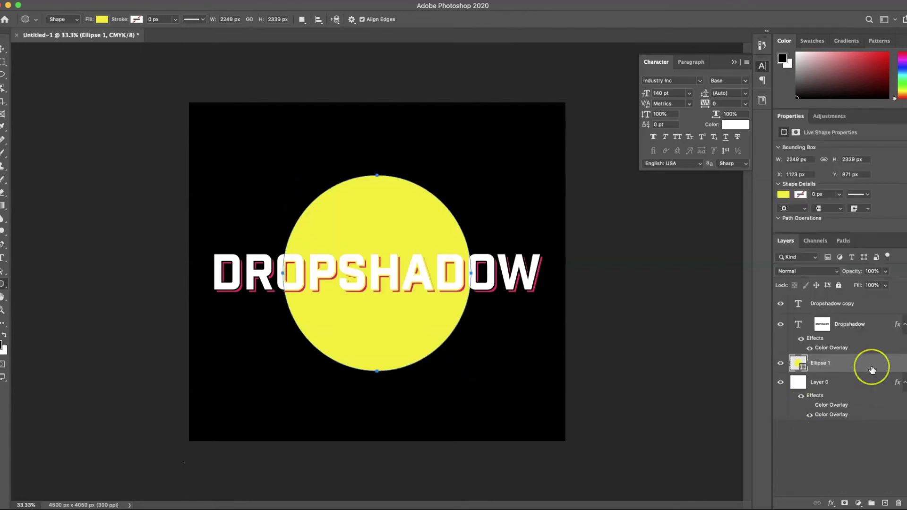
Center the yellow ellipse horizontally and vertically on the whole canvas, and clear the selection
left_click(797, 362, "super")
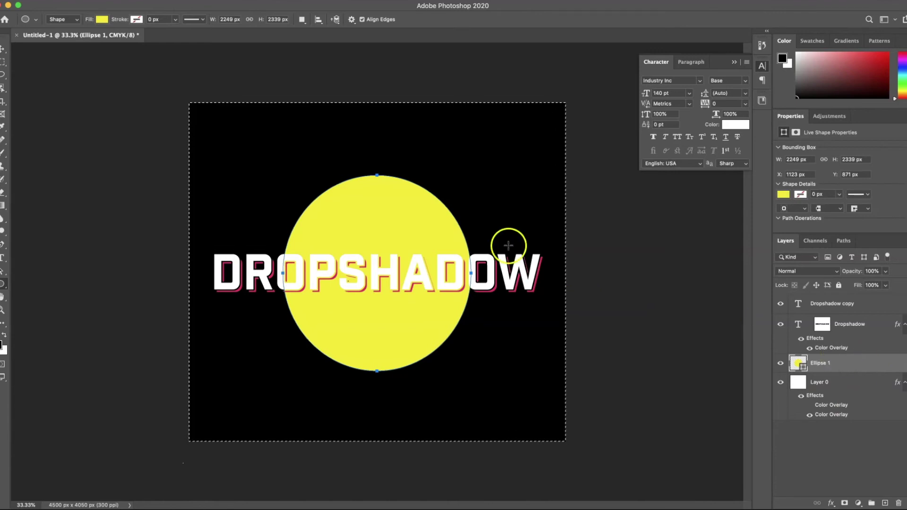
left_click(4, 48)
left_click(211, 20)
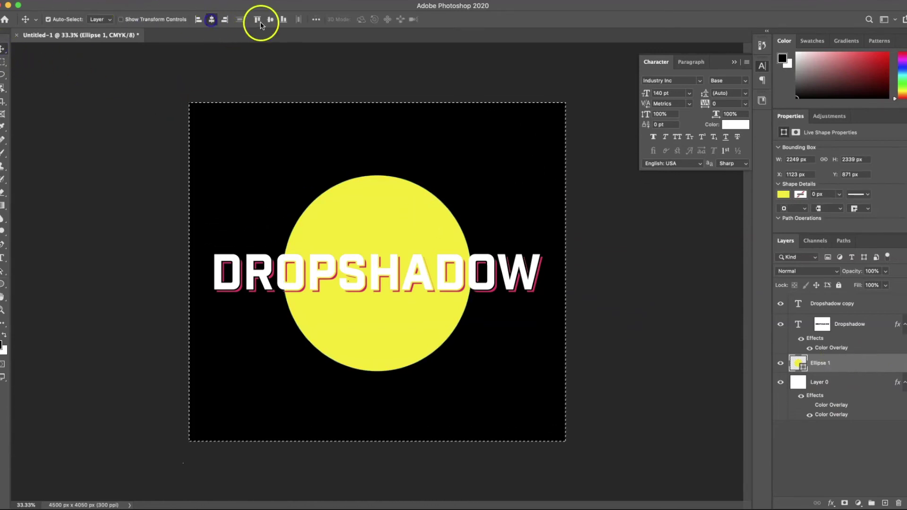
left_click(271, 20)
key("super+d")
Delete the pink Dropshadow layer and duplicate the remaining white Dropshadow copy text layer
left_click(851, 325)
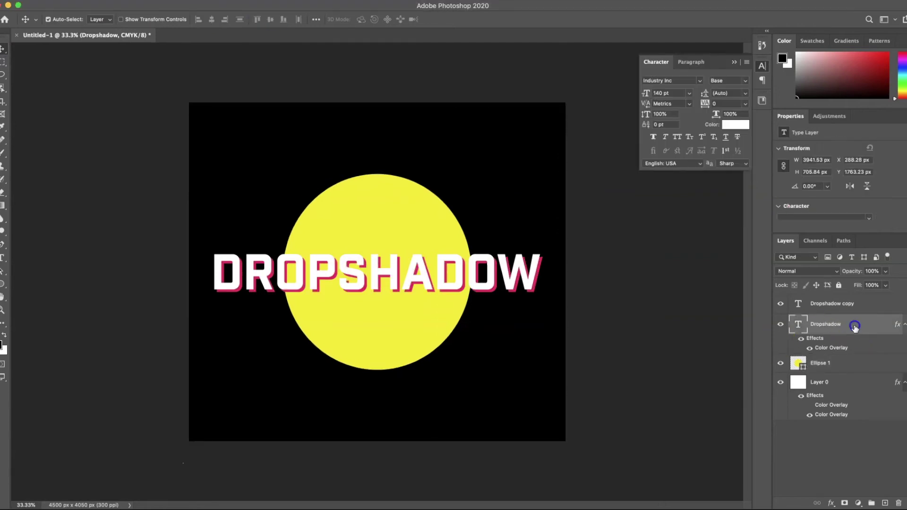
left_click(898, 503)
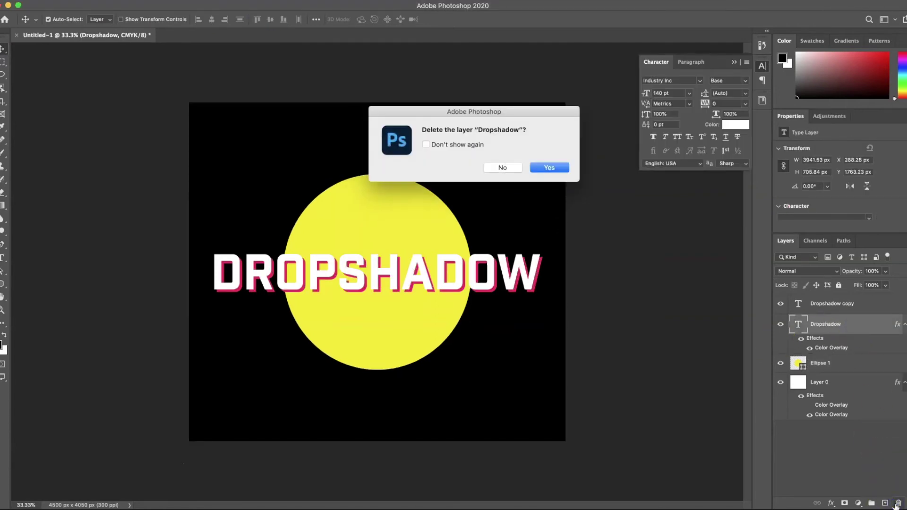
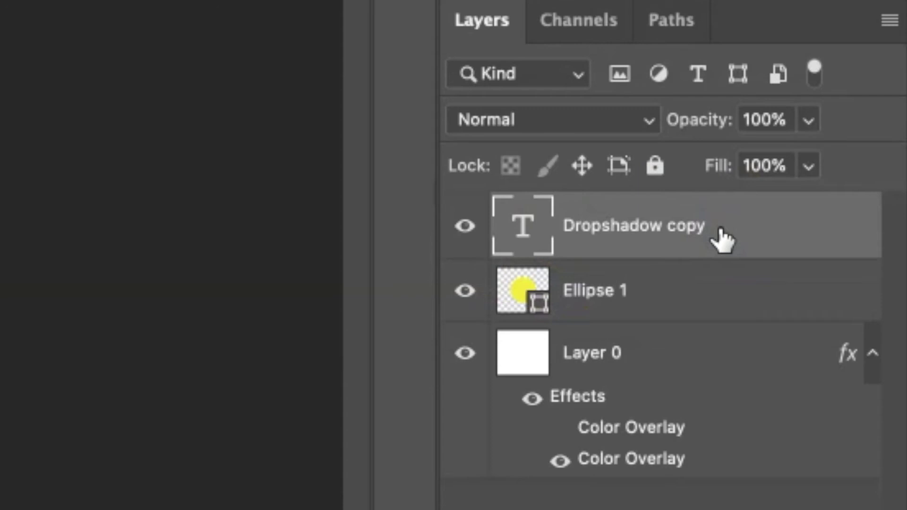
key("super+j")
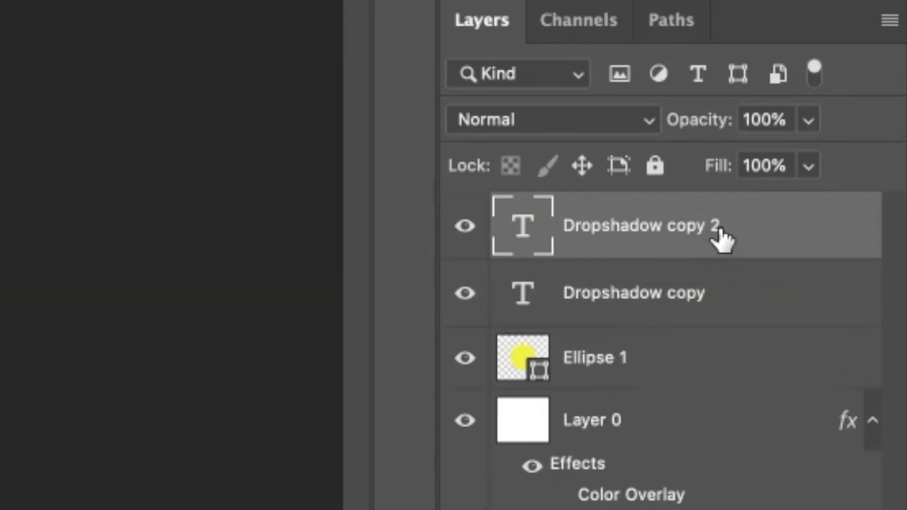
Rename the uppermost text layer as Text and the text layer beneath it as Dropshadow
double_click(667, 228)
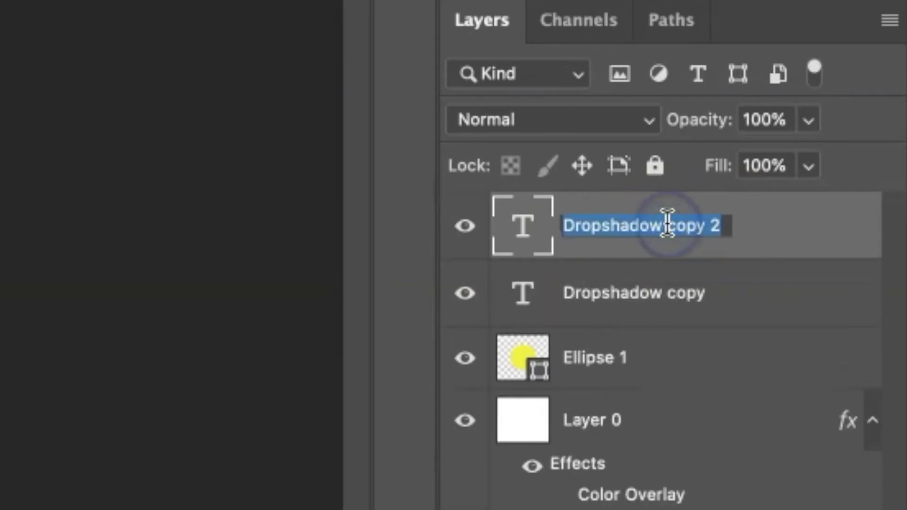
type("Text")
left_click(684, 298)
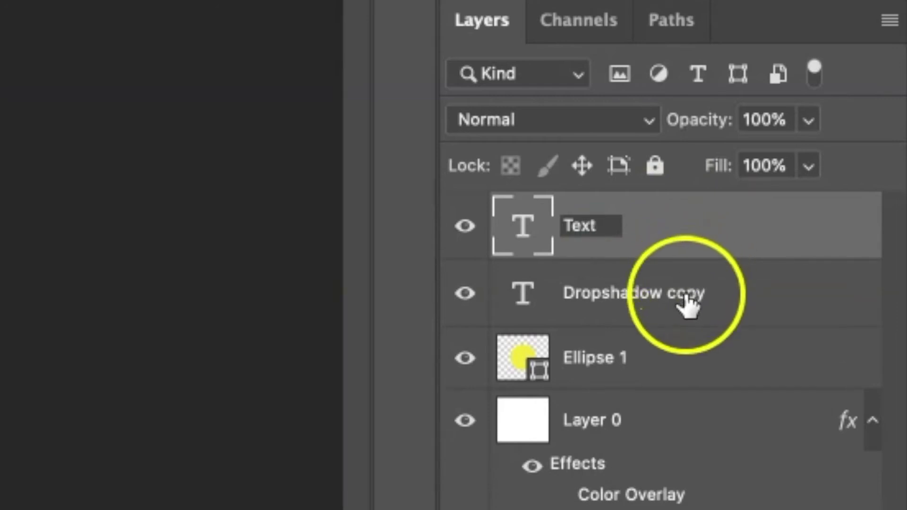
double_click(690, 297)
left_click(686, 294)
key("BackSpace")
key("BackSpace")
key("BackSpace")
key("BackSpace")
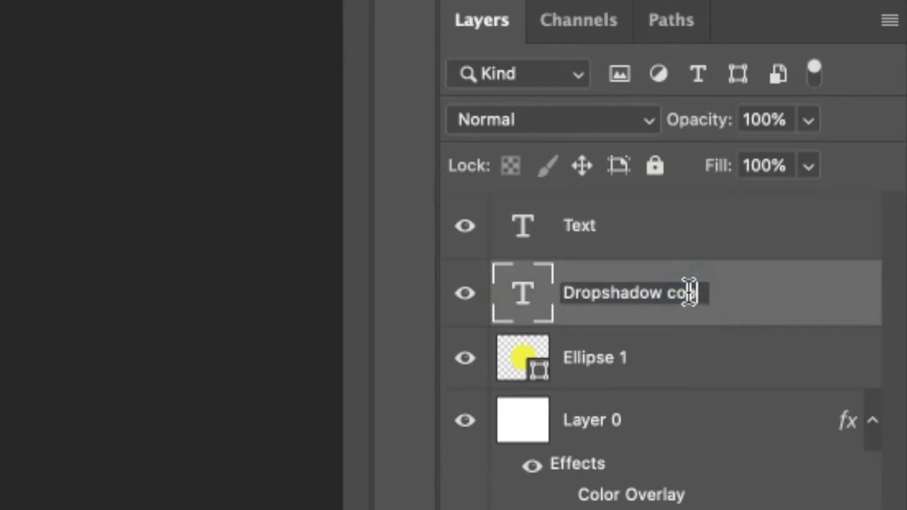
key("BackSpace")
key("Return")
Apply a purple Color Overlay to the Dropshadow layer and offset the layer 3 px right and 3 px down
left_click(769, 302)
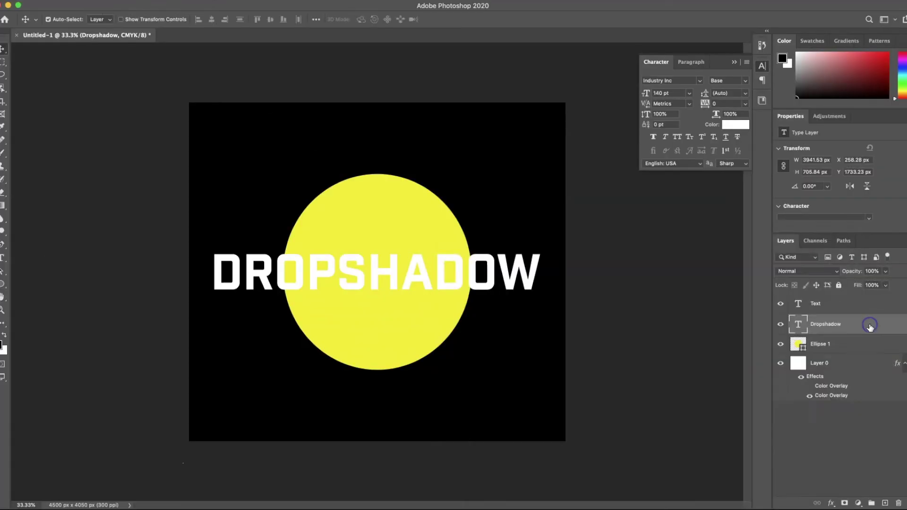
double_click(869, 324)
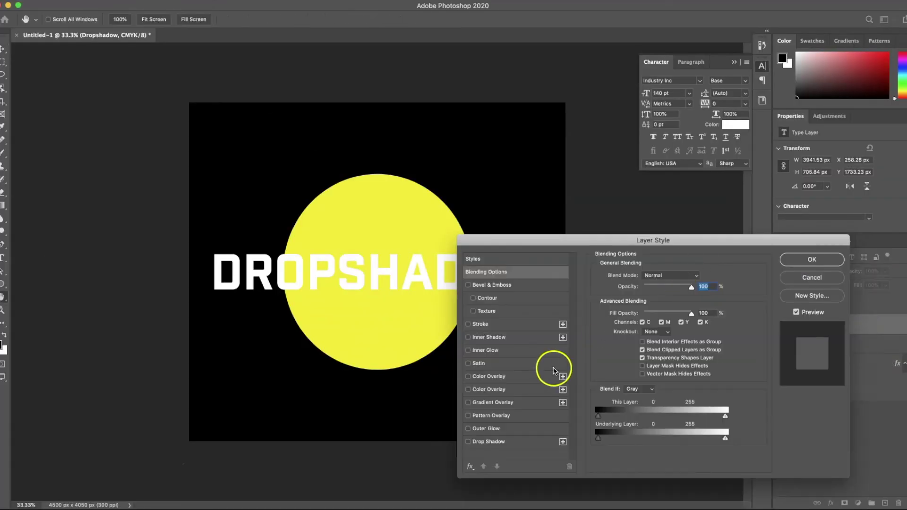
left_click(539, 376)
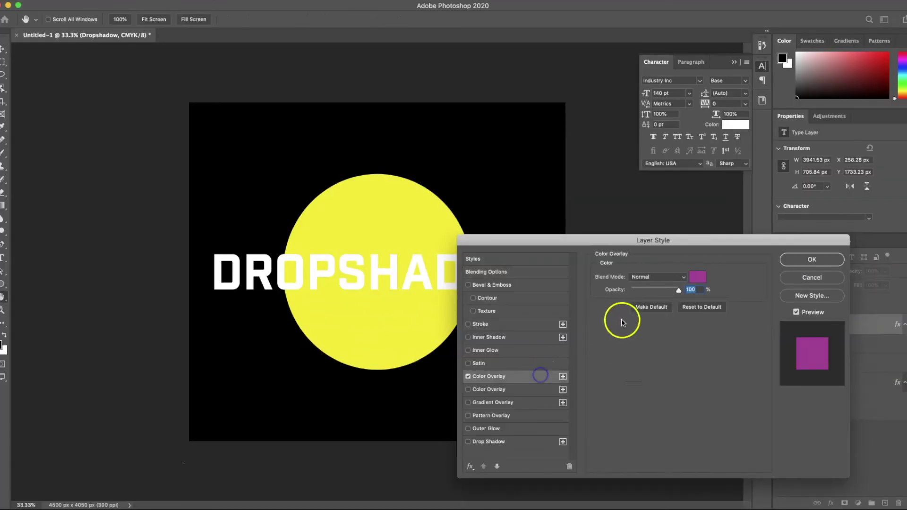
left_click(795, 260)
left_click(833, 324)
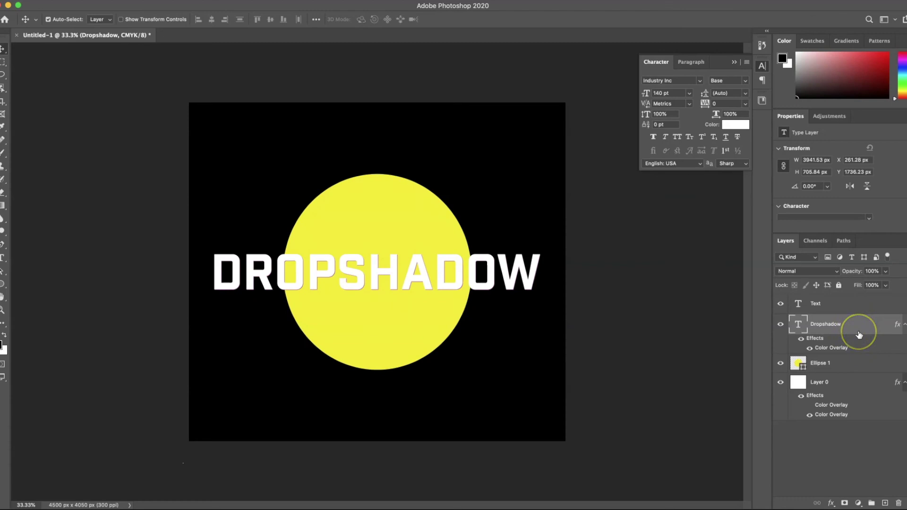
Build a stepped purple shadow from nine successive duplicates of the Dropshadow layer, each offset another 3 px right and 3 px down
key("super+j")
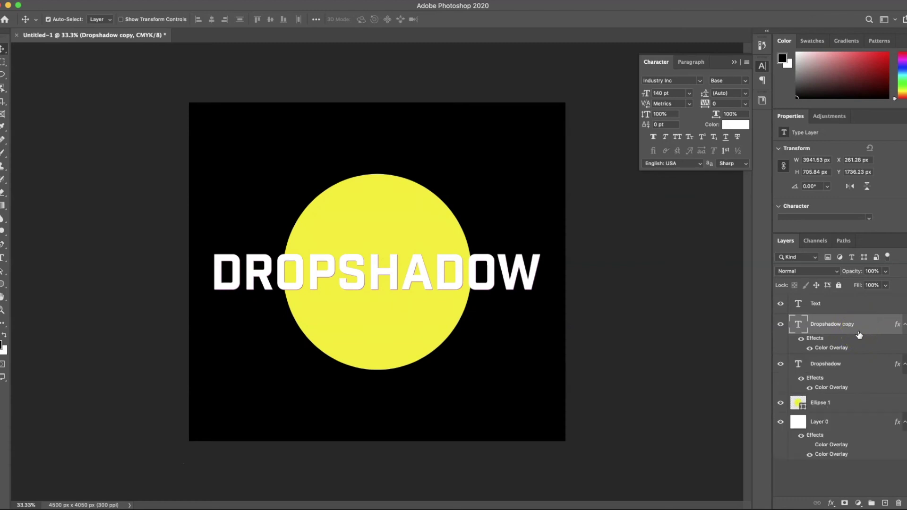
key("Right")
key("Right")
key("Right")
key("super+j")
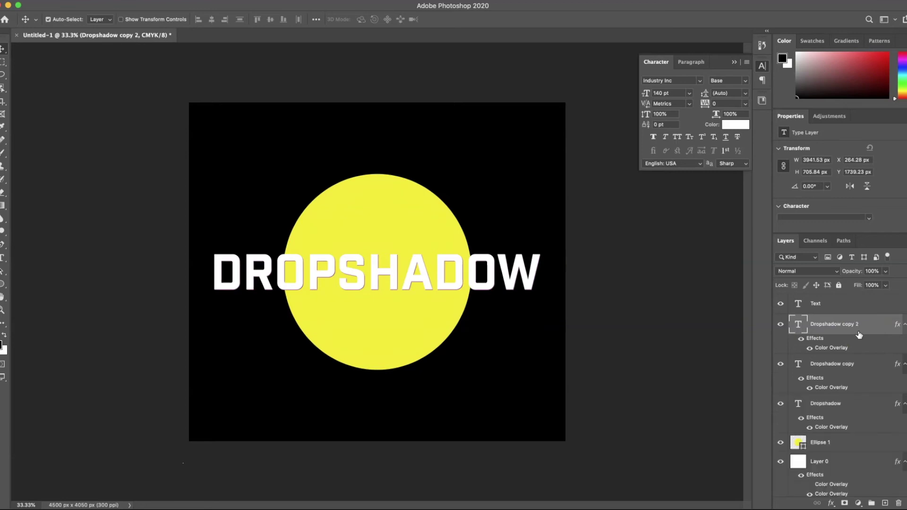
key("Right")
key("Right")
key("Right")
key("Down")
key("Down")
key("Down")
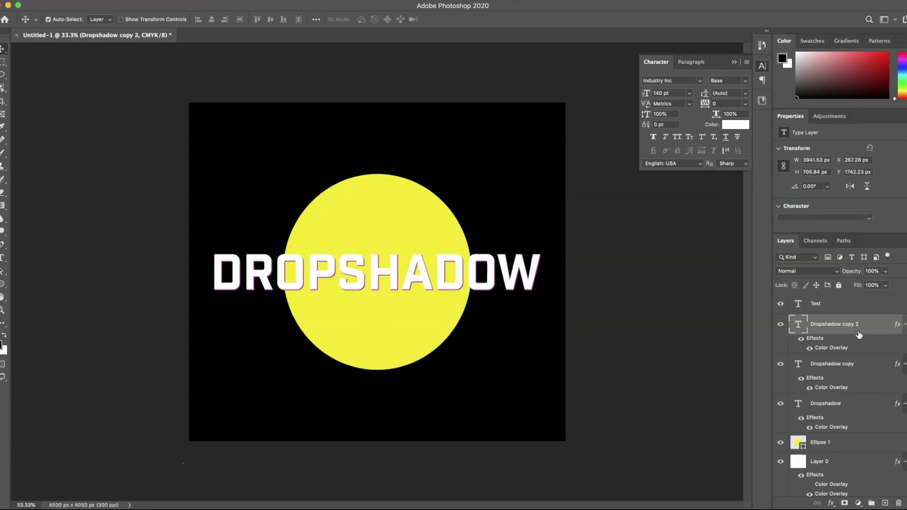
key("super+j")
key("Right")
key("Right")
key("Right")
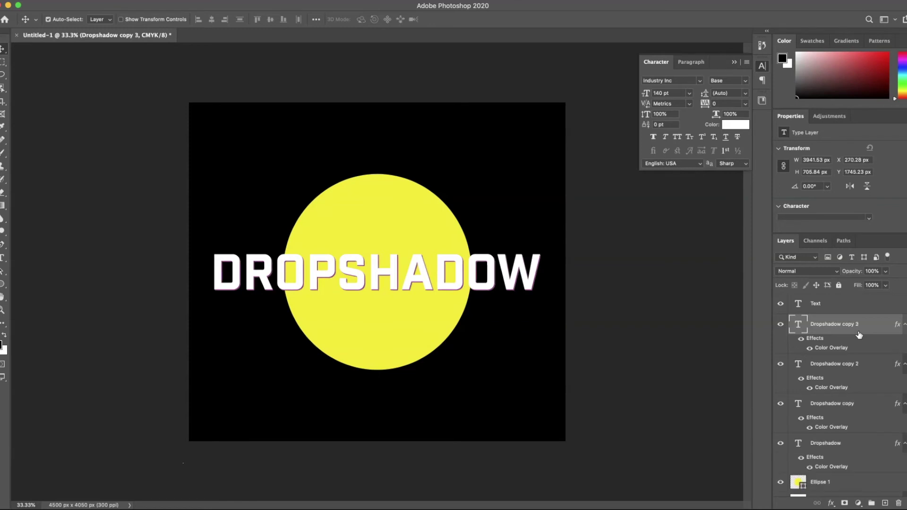
key("super+j")
key("Down")
key("Down")
key("Down")
key("super+j")
key("Down")
key("Down")
key("Down")
key("Right")
key("Right")
key("Right")
key("super+j")
key("Down")
key("Down")
key("Down")
key("Right")
key("Right")
key("Right")
key("super+j")
key("Down")
key("Down")
key("Down")
key("Right")
key("Right")
key("Right")
key("super+j")
key("Down")
key("Down")
key("Down")
key("Right")
key("Right")
key("Right")
key("super+j")
key("Right")
key("Right")
key("Right")
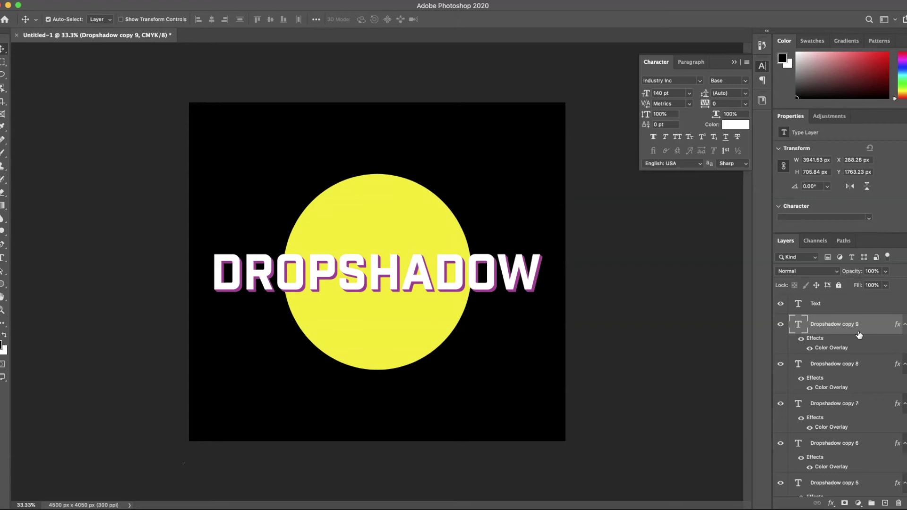
Merge all the purple Dropshadow text layers into one layer, and hide and reshow it to check the shadow
scroll(856, 378, "down", 6)
left_click(854, 419, "shift")
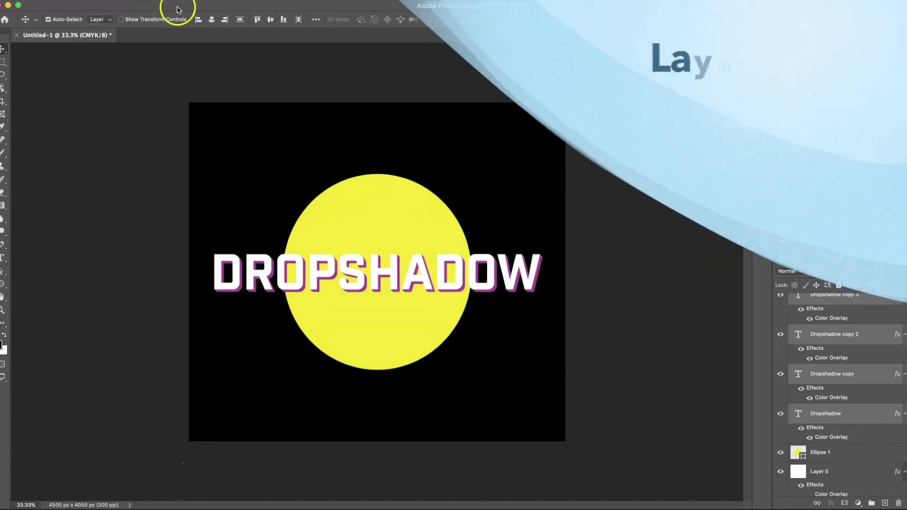
left_click(113, 0)
left_click(151, 349)
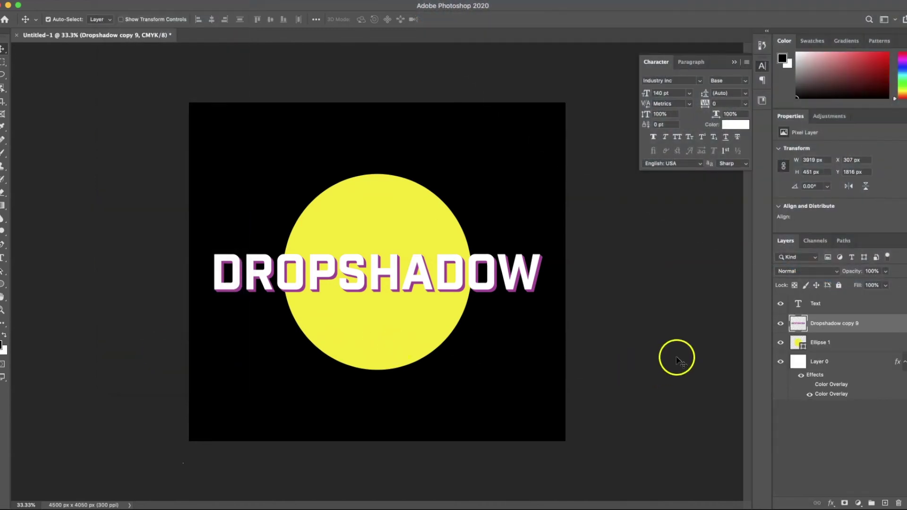
left_click(780, 324)
left_click(779, 325)
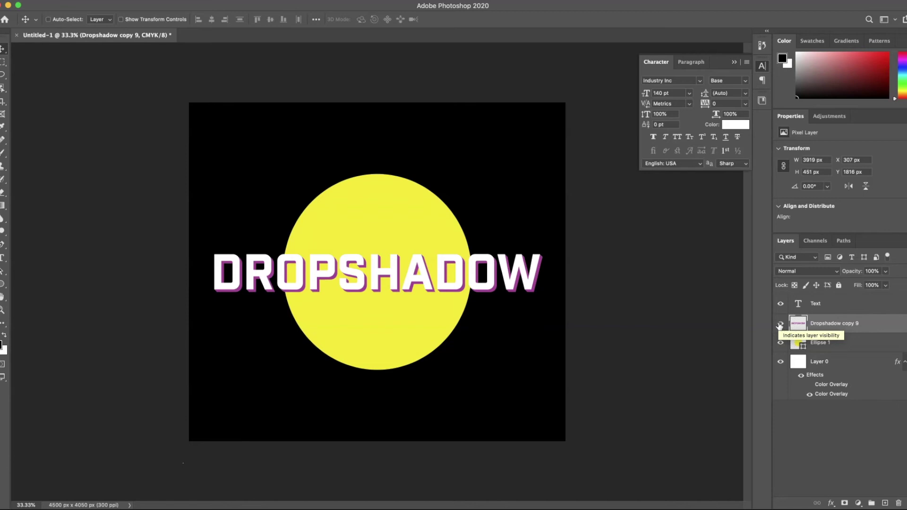
Extend the merged purple shadow by offsetting a duplicate 10 px down and 10 px right and merging it back
key("super+j")
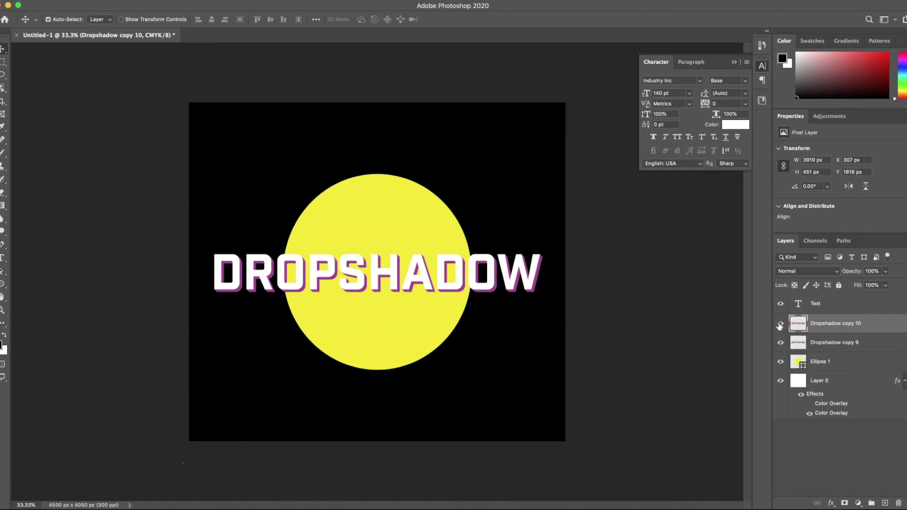
key("shift+Down")
key("shift+Right")
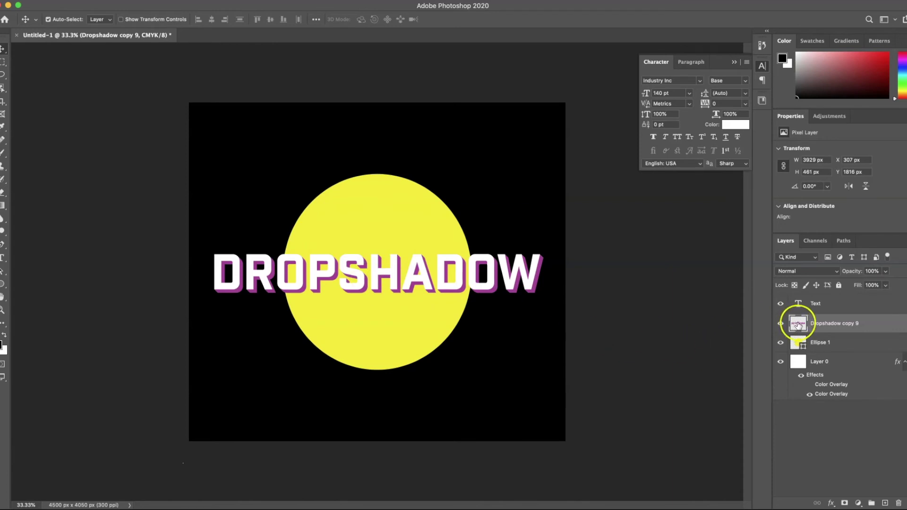
Select the purple shadow layer's pixels, and mask that area out of Ellipse 1 with a Hide Selection layer mask
right_click(798, 325)
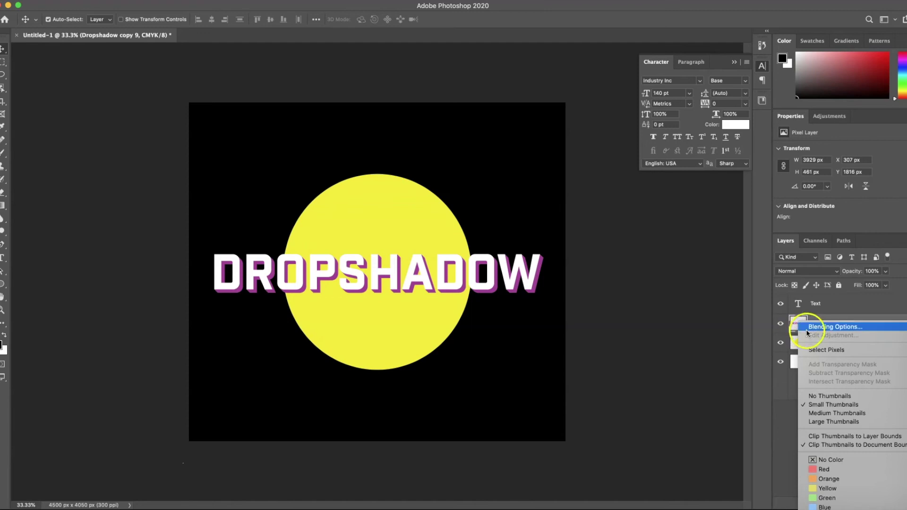
left_click(810, 350)
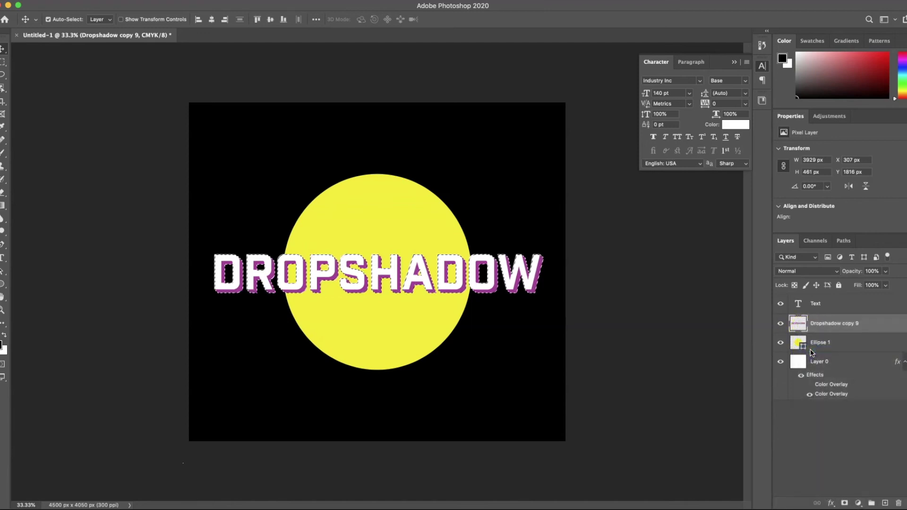
left_click(795, 342)
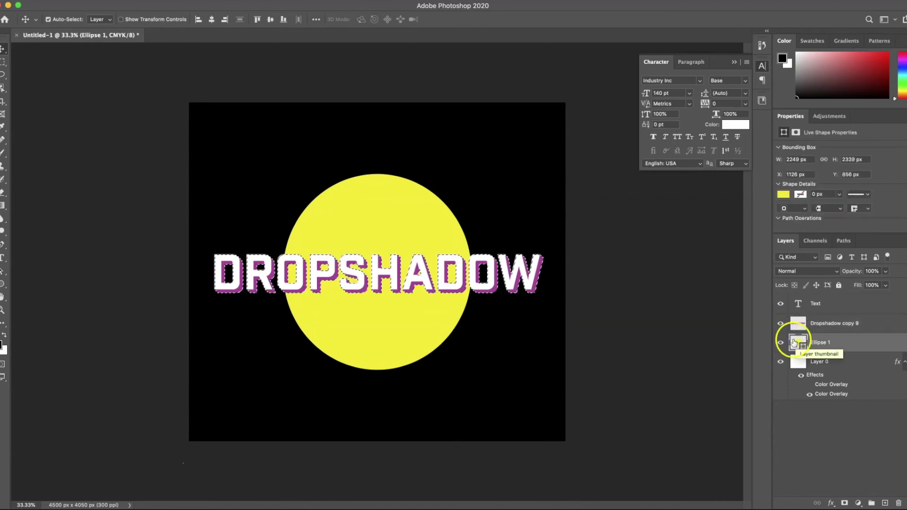
left_click_drag(796, 344, 131, 19)
left_click(132, 2)
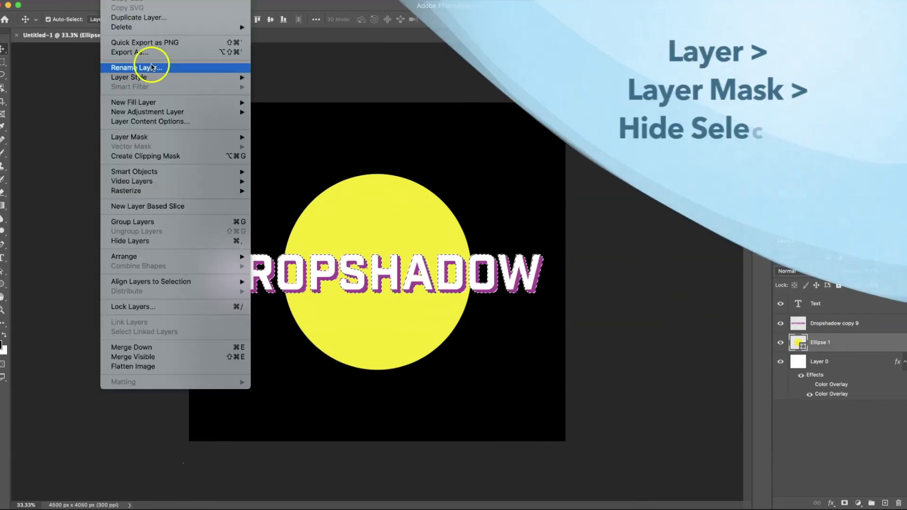
mouse_move(152, 137)
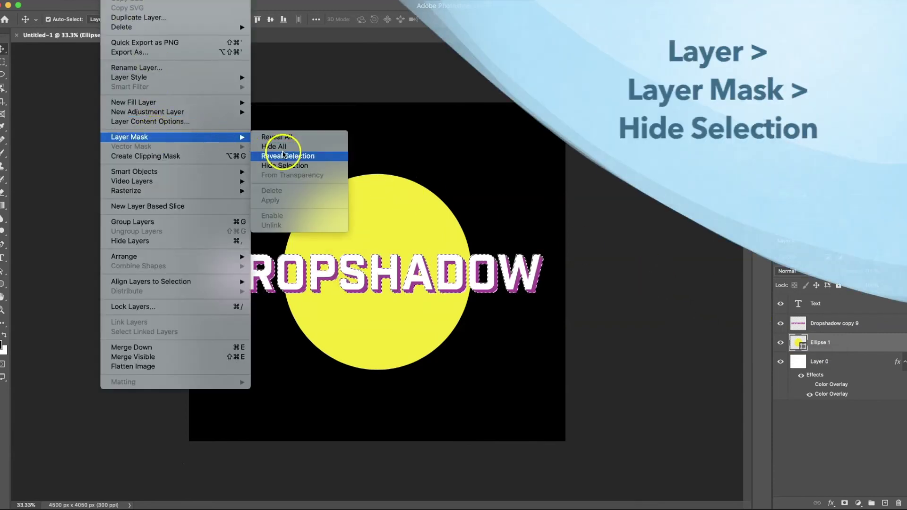
left_click(284, 166)
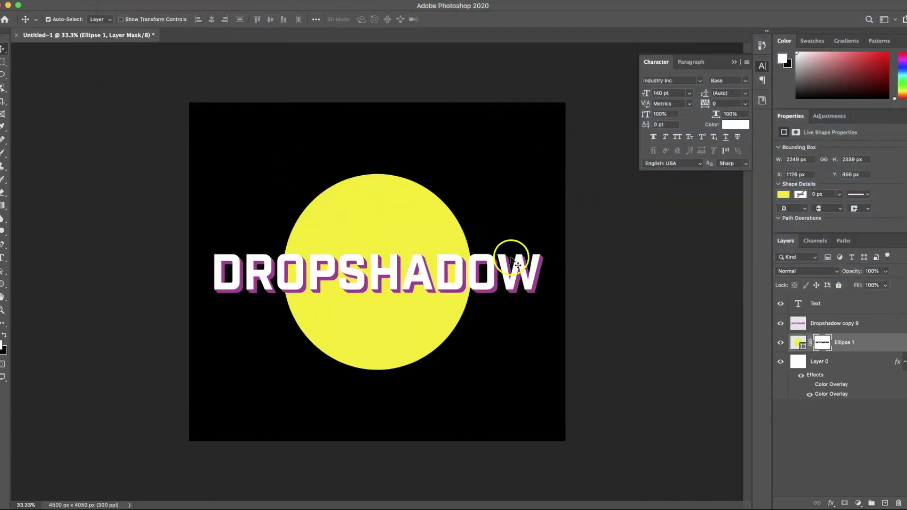
left_click(780, 325)
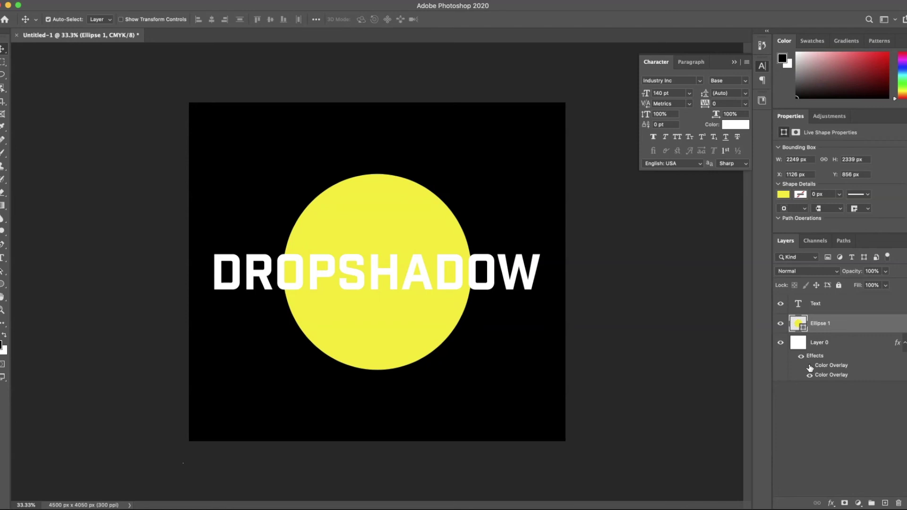
Convert the Text layer to a Smart Object and place a duplicate of it directly below the original
left_click(816, 306)
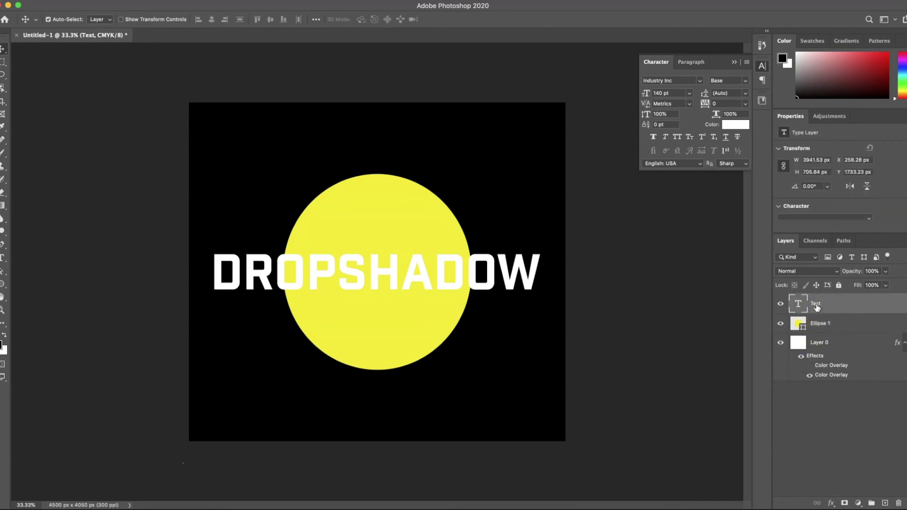
left_click(798, 306)
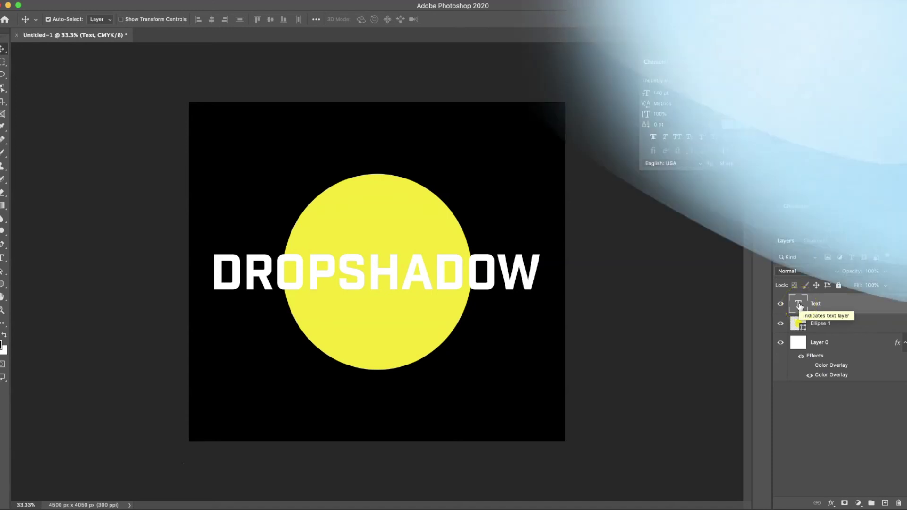
right_click(843, 306)
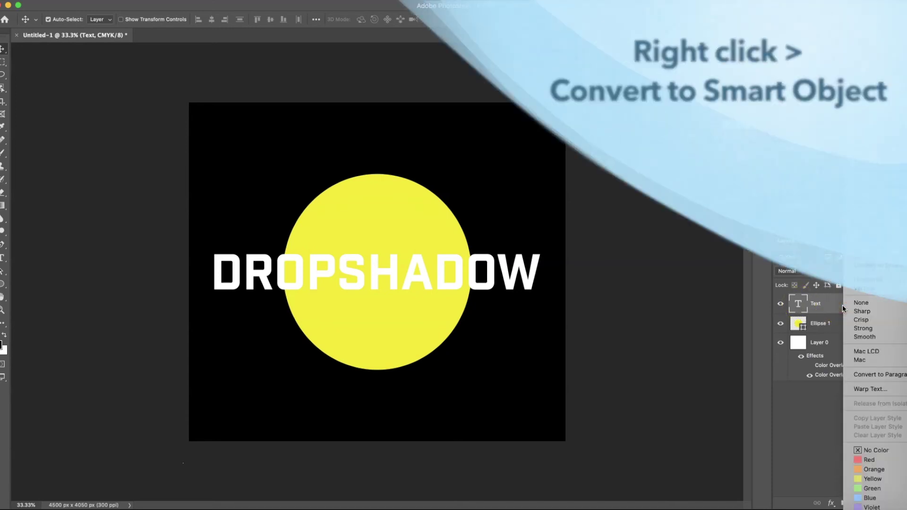
left_click(873, 215)
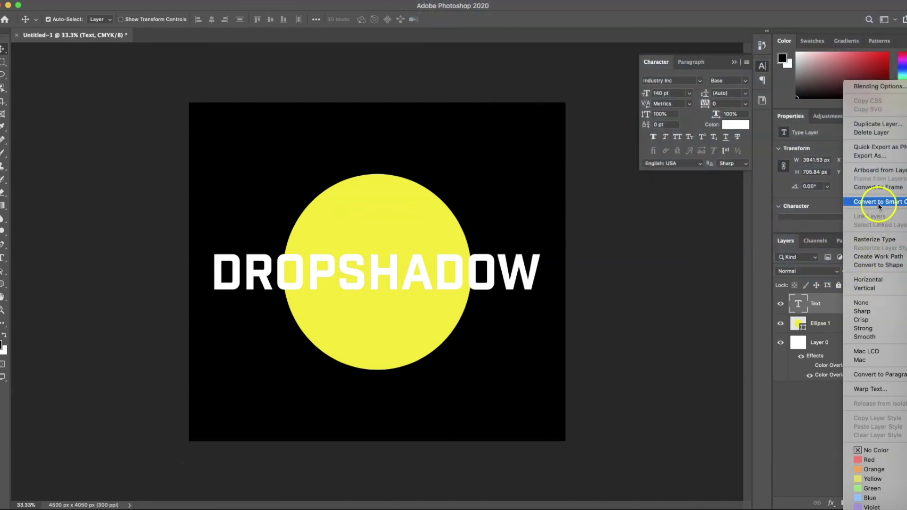
left_click(877, 202)
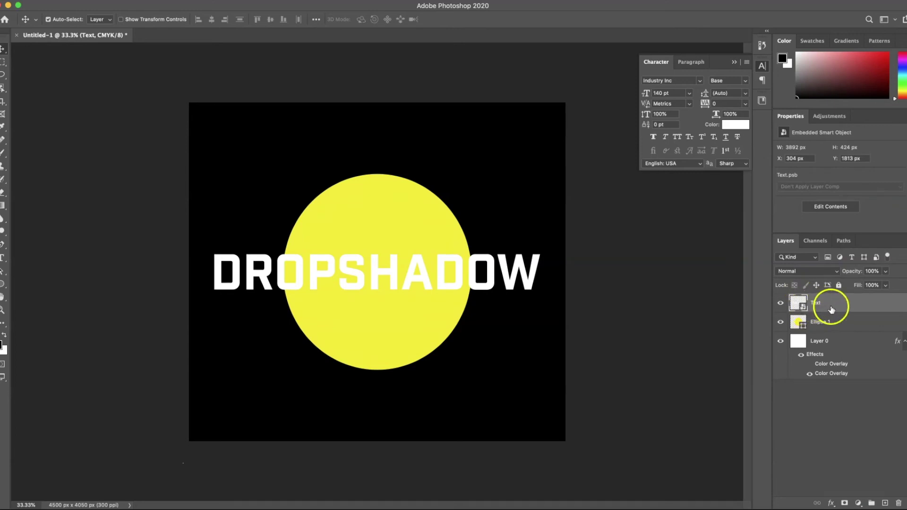
key("super+j")
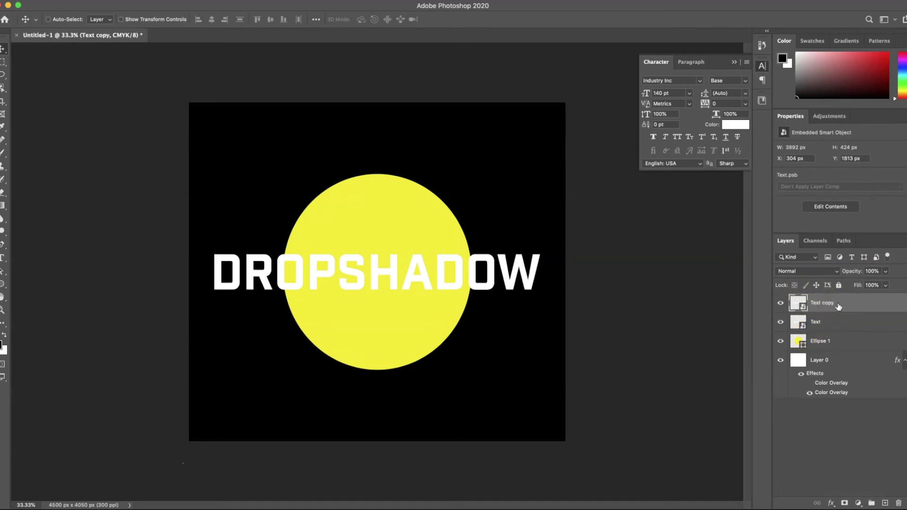
left_click_drag(852, 309, 854, 325)
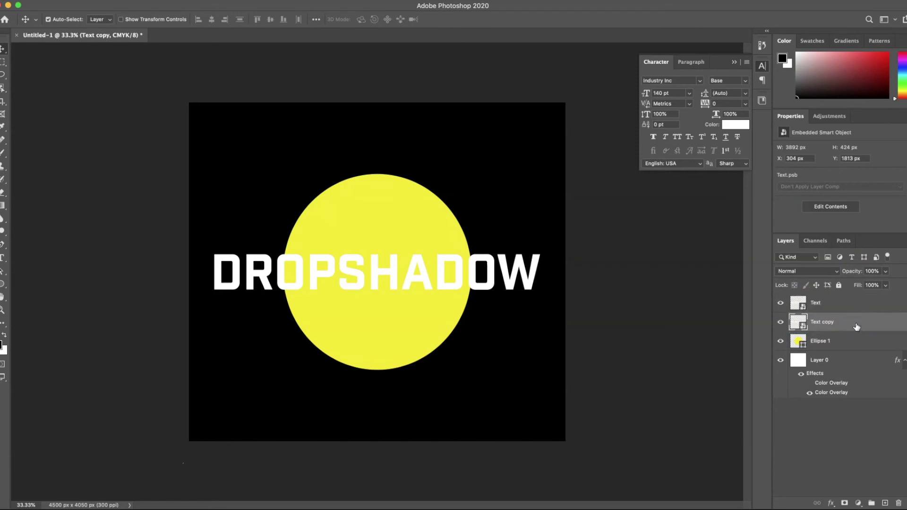
Apply a purple Color Overlay to the Text copy layer and offset it 3 px down and 3 px to the right
double_click(856, 326)
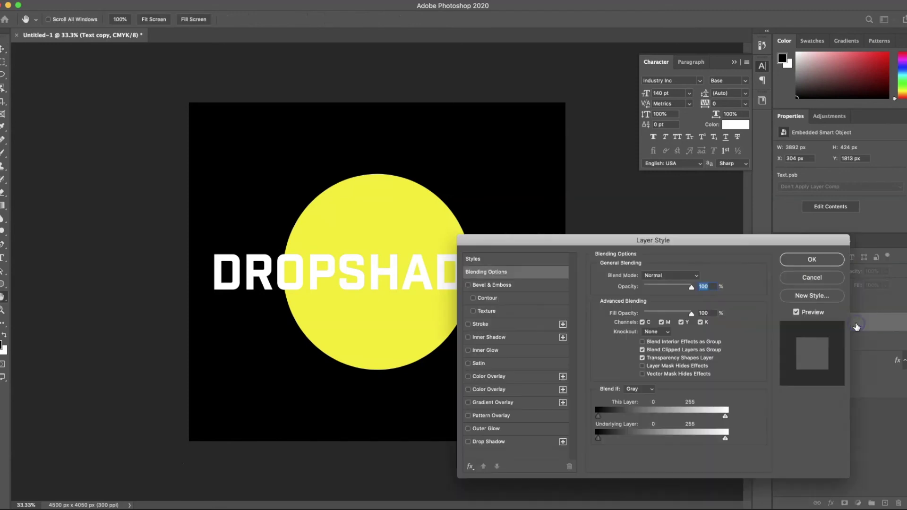
left_click(530, 376)
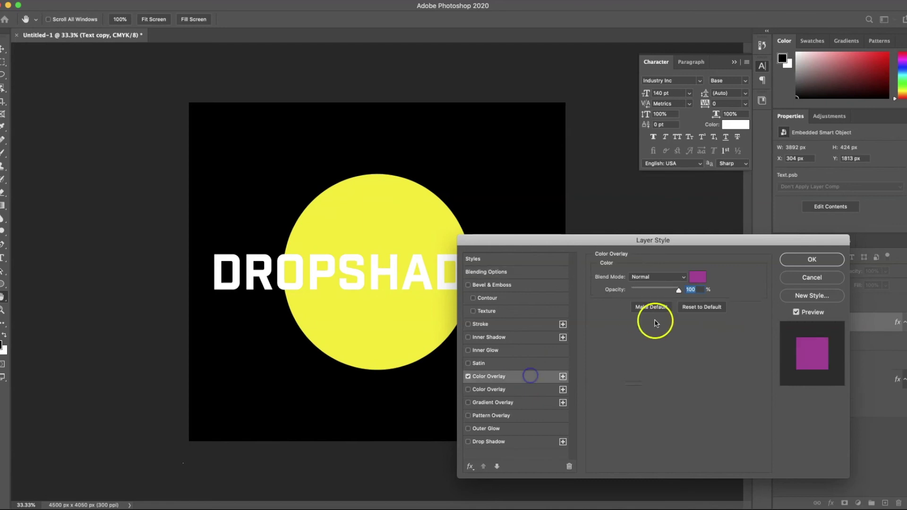
left_click(797, 263)
key("Down")
key("Down")
key("Down")
key("Right")
key("Right")
key("Right")
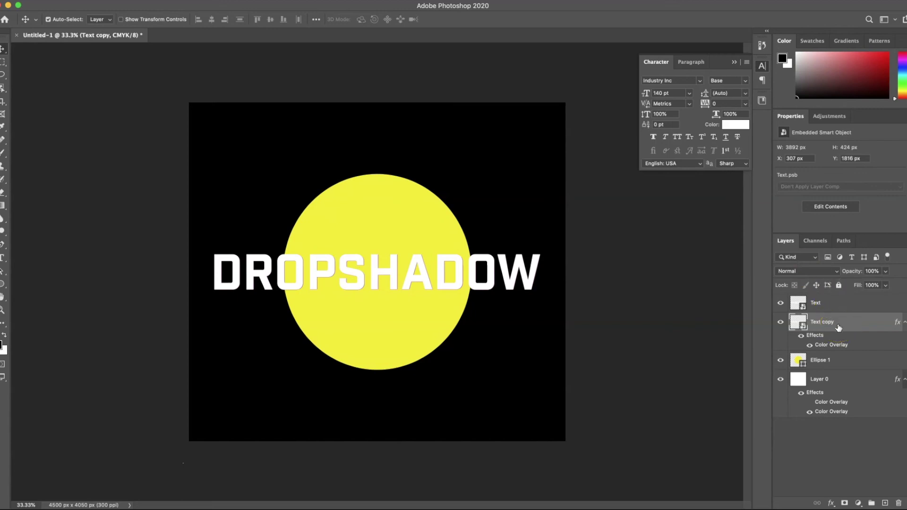
Build up the purple shadow with successive duplicates through Text copy 9, each offset another 3 px down and right
key("super+j")
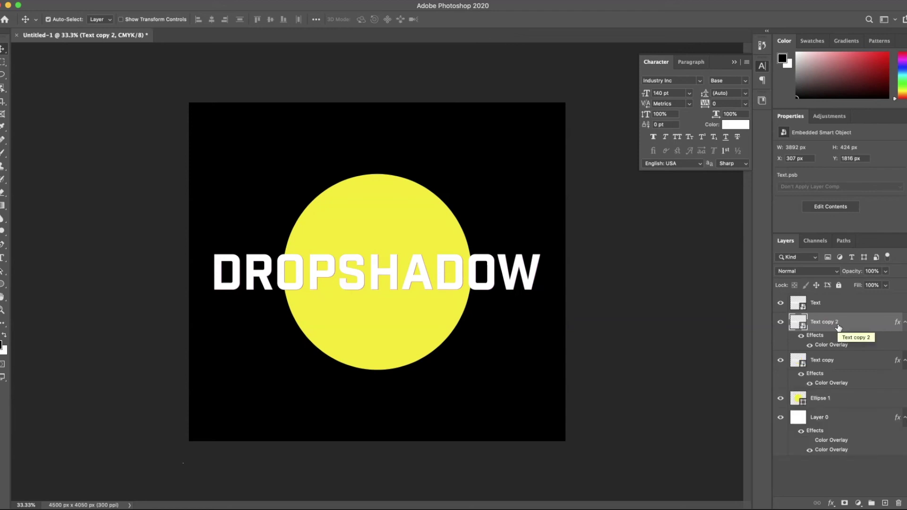
key("Down")
key("Down")
key("Down")
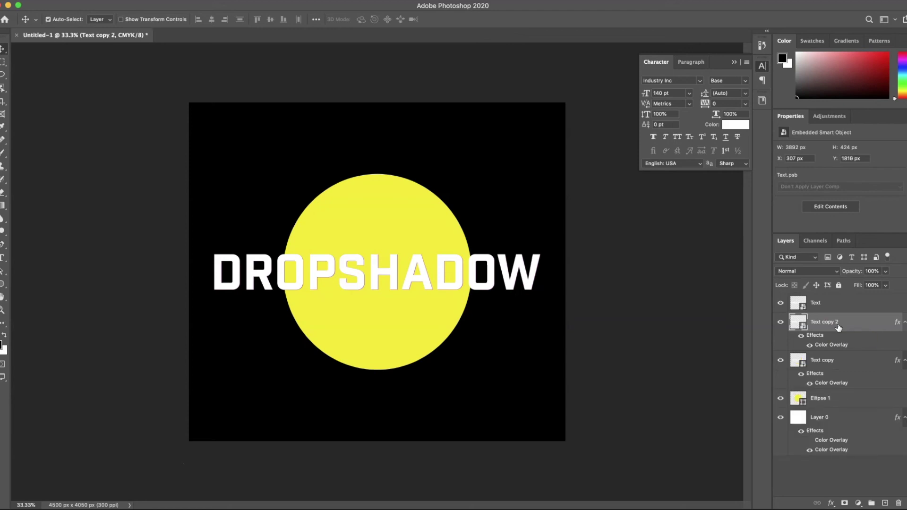
key("ctrl+alt+shift+t")
key("ctrl+alt+shift+t")
key("ctrl+alt+shift+t")
key("ctrl+alt+shift+t")
key("ctrl+alt+shift+t")
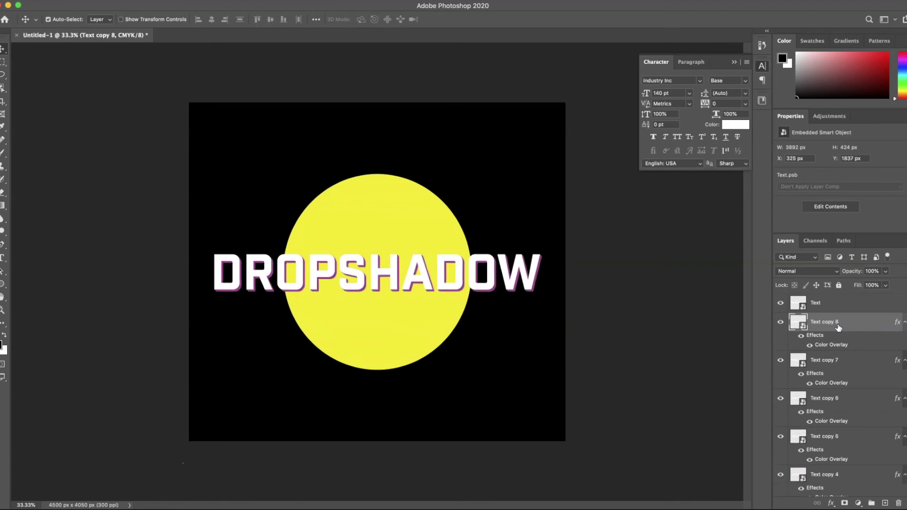
key("Right")
key("Right")
key("Right")
key("Down")
key("Down")
key("Down")
Select all the purple layers from Text copy 9 down to Text copy and group them
left_click(827, 319)
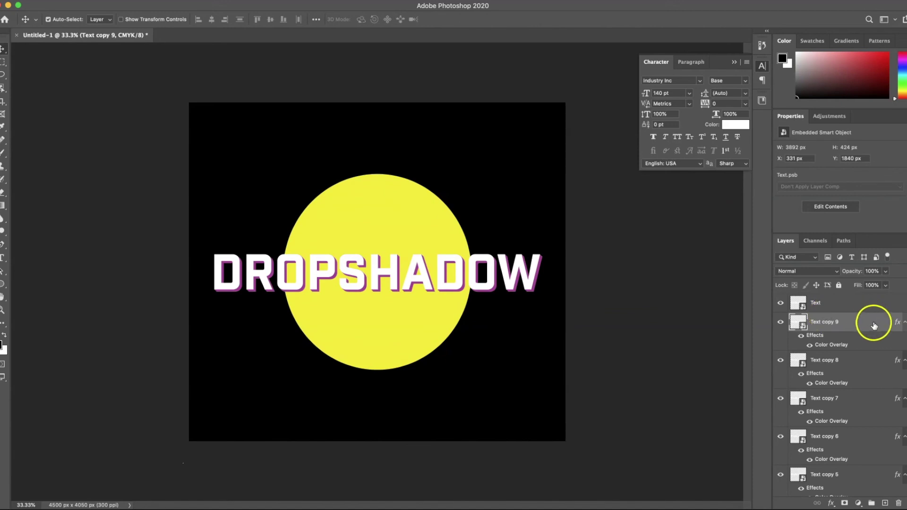
left_click_drag(904, 308, 905, 417)
left_click(844, 406)
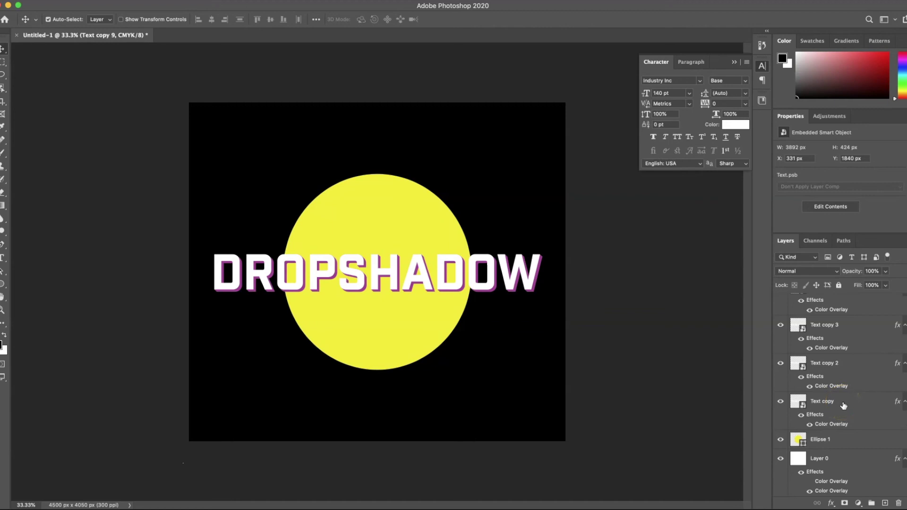
left_click(843, 405, "shift")
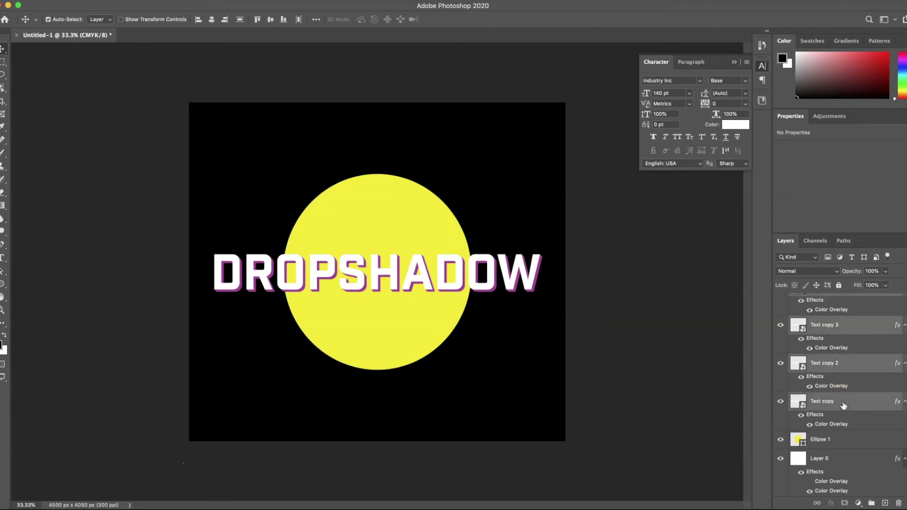
key("super+g")
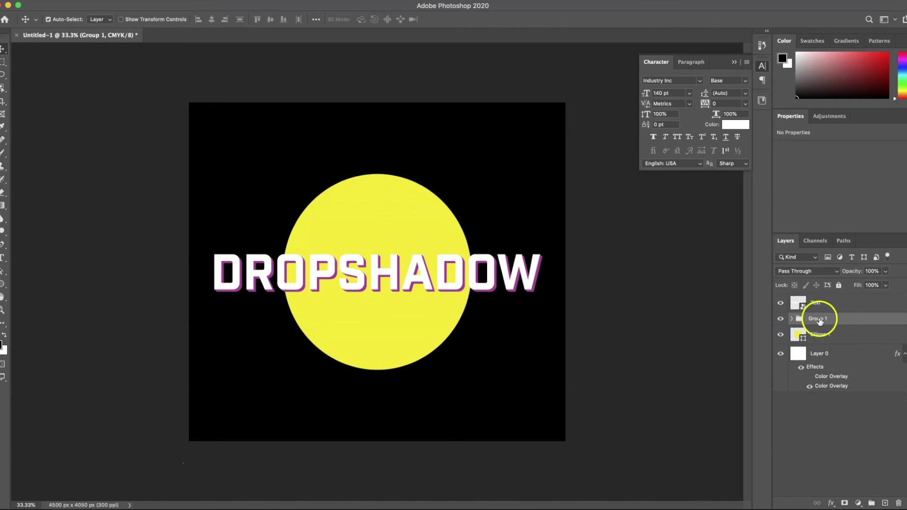
Apply a purple Color Overlay at 100% opacity to the whole shadow group, keeping the existing overlay colour
double_click(877, 319)
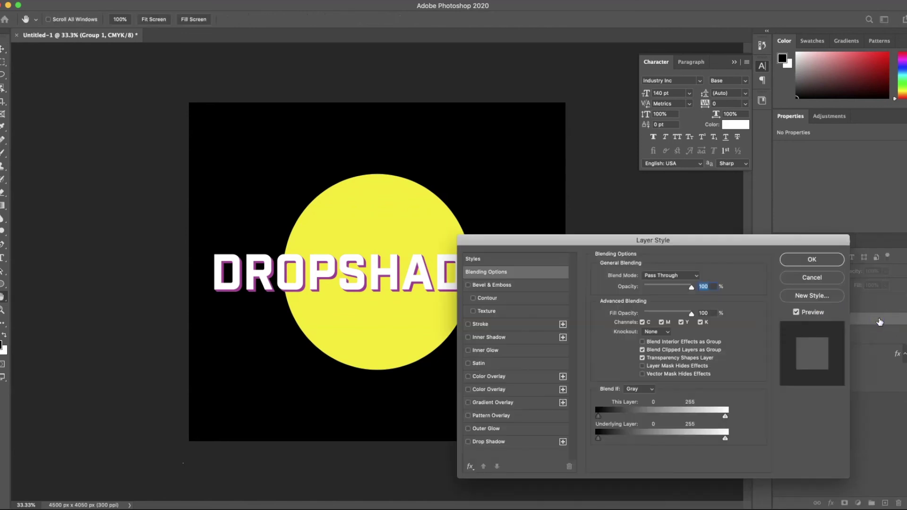
left_click(517, 377)
left_click(697, 277)
left_click(487, 235)
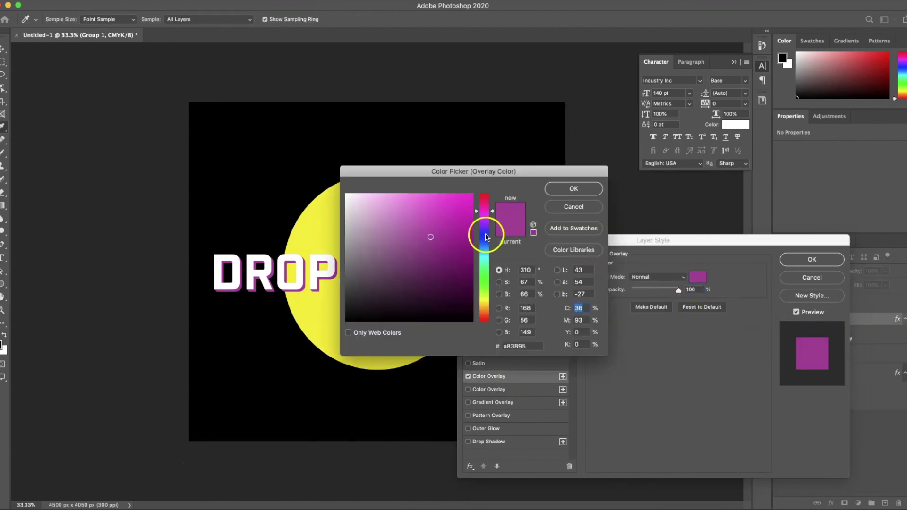
left_click(568, 207)
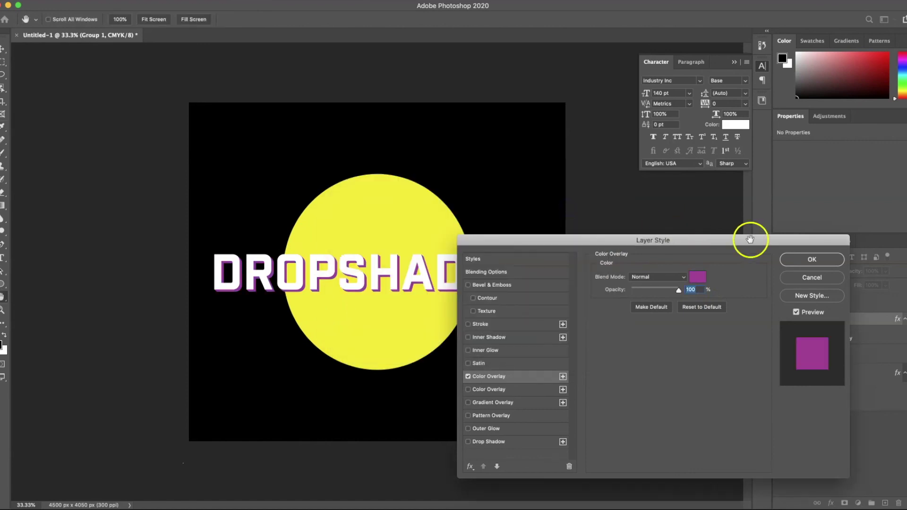
left_click(804, 259)
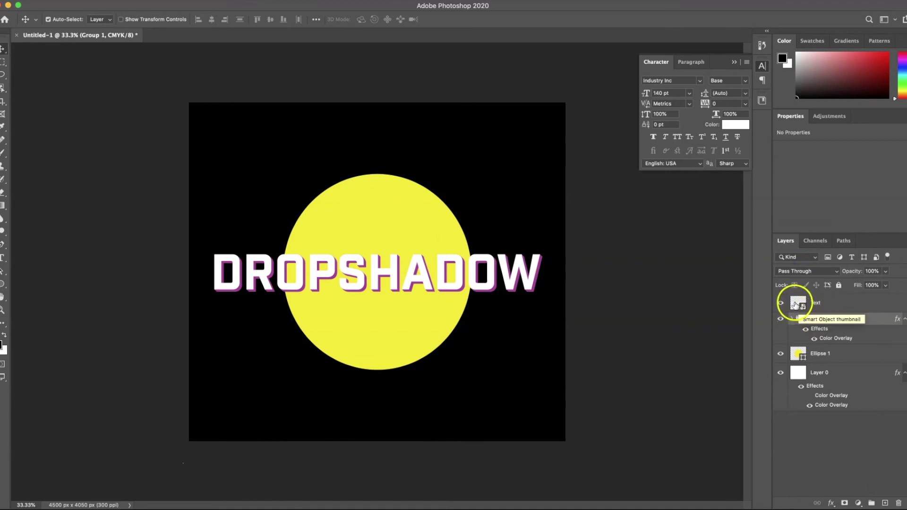
Open the Text Smart Object's contents and replace its wording with NEW TEXT
double_click(797, 304)
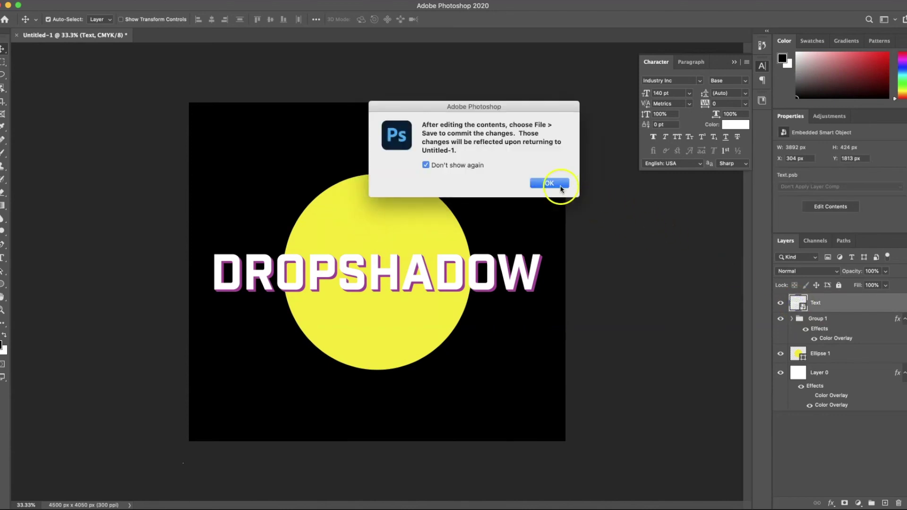
left_click(549, 184)
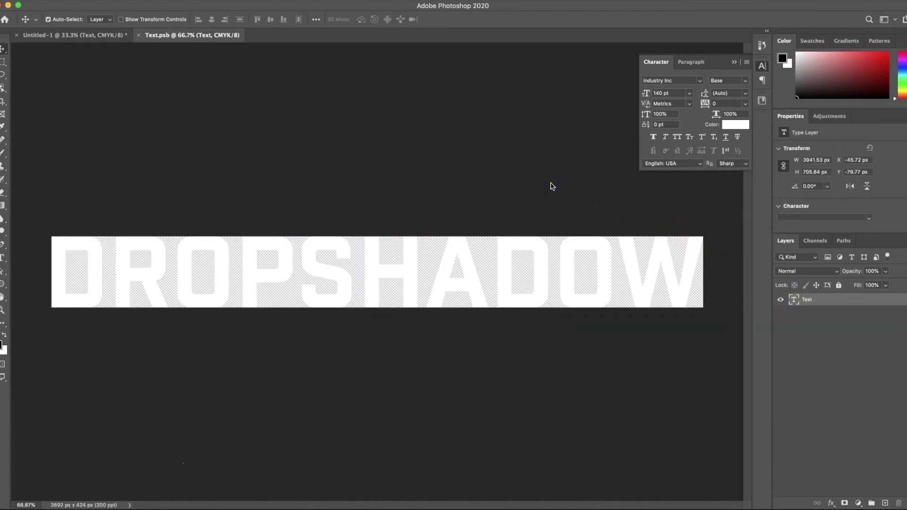
left_click(6, 258)
left_click(126, 256)
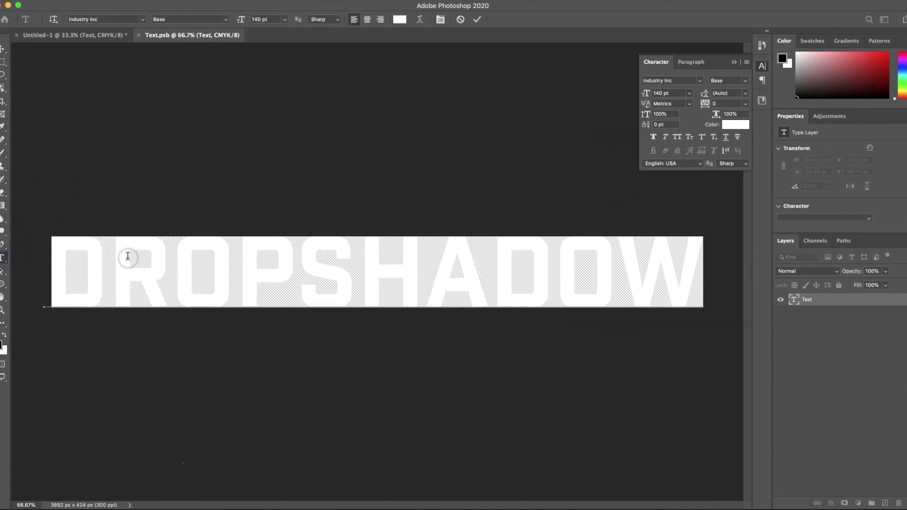
key("super+a")
type("NEW ")
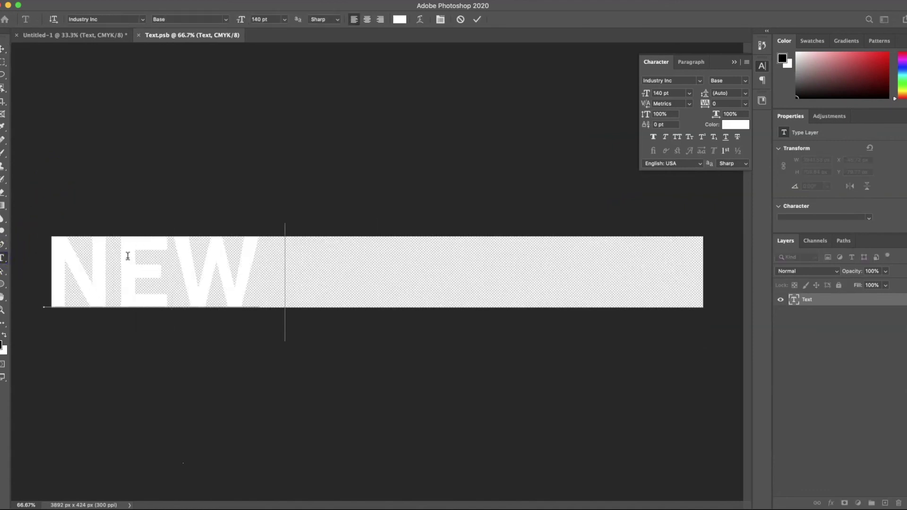
type("TEXT")
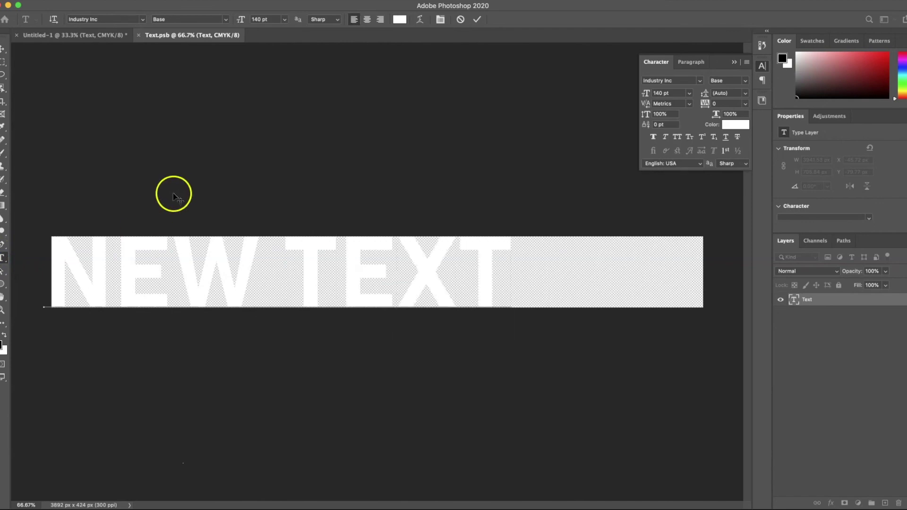
left_click(475, 21)
Centre NEW TEXT vertically and horizontally on the Smart Object's canvas, and save and close Text.psb
left_click(4, 49)
left_click(265, 20)
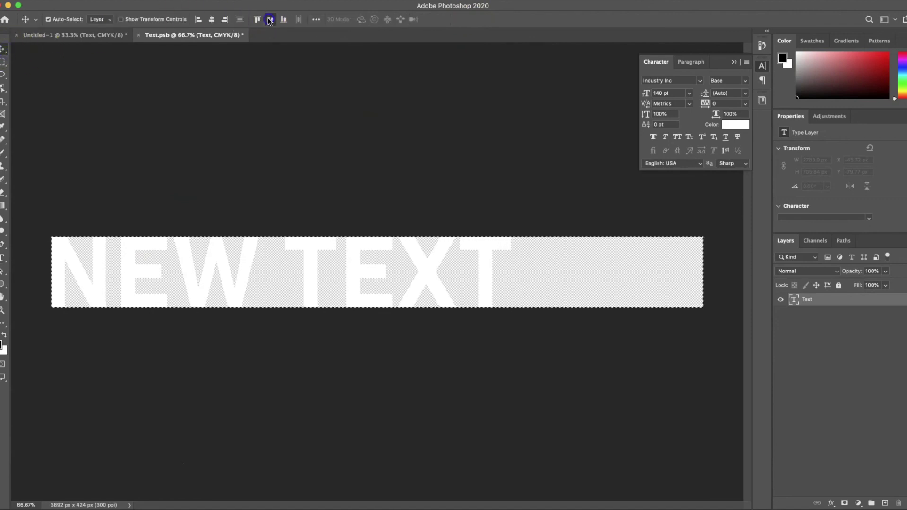
left_click(218, 20)
left_click(213, 20)
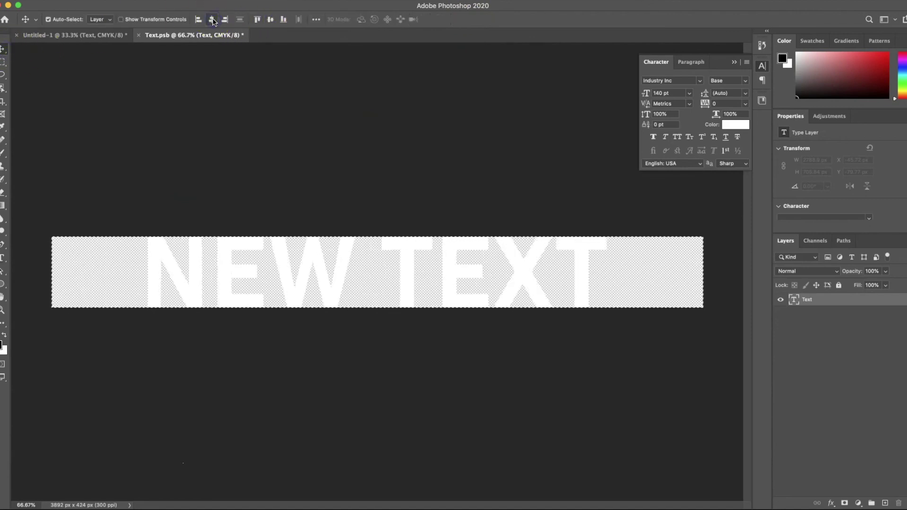
key("super+s")
left_click(138, 36)
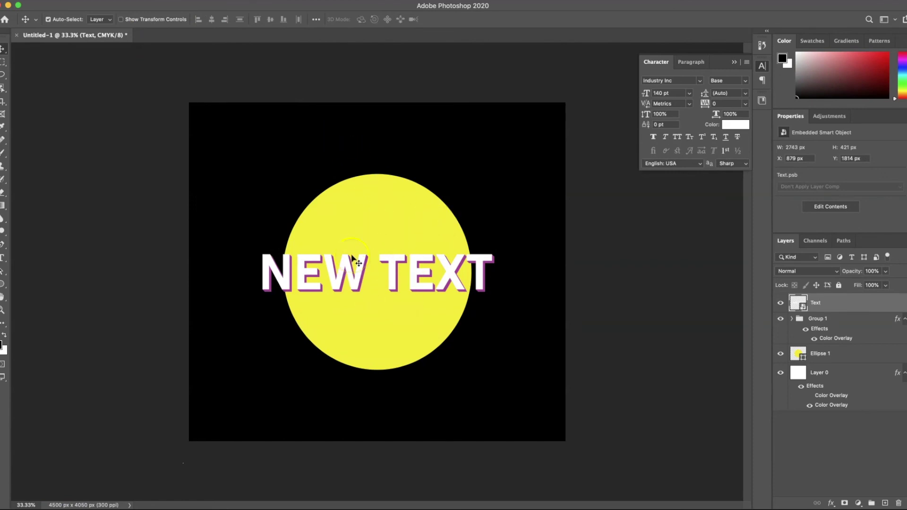
Look over the shadow copies inside Group 1 and merge the group into a single pixel layer
left_click(792, 318)
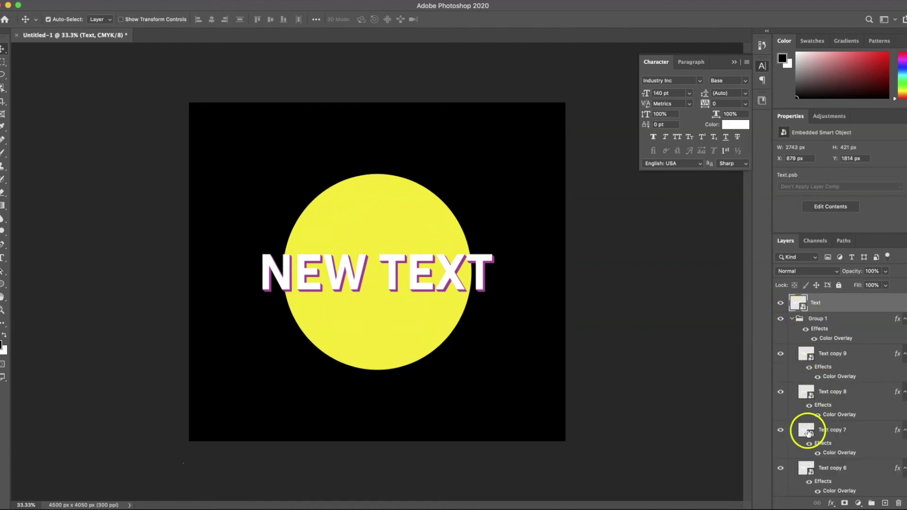
left_click(795, 303)
mouse_move(795, 303)
left_mouse_down()
mouse_move(488, 269)
mouse_move(481, 293)
mouse_move(806, 299)
mouse_move(796, 305)
left_mouse_up()
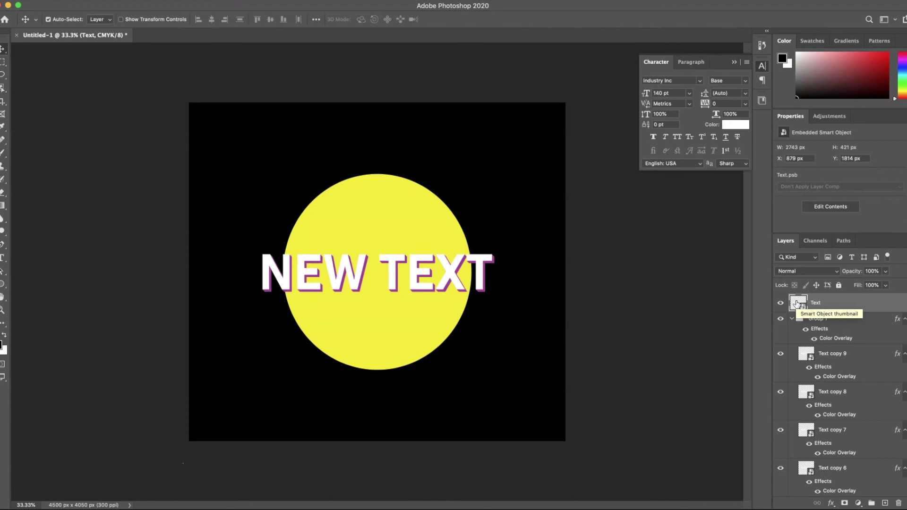
left_click(792, 318)
left_click(836, 319)
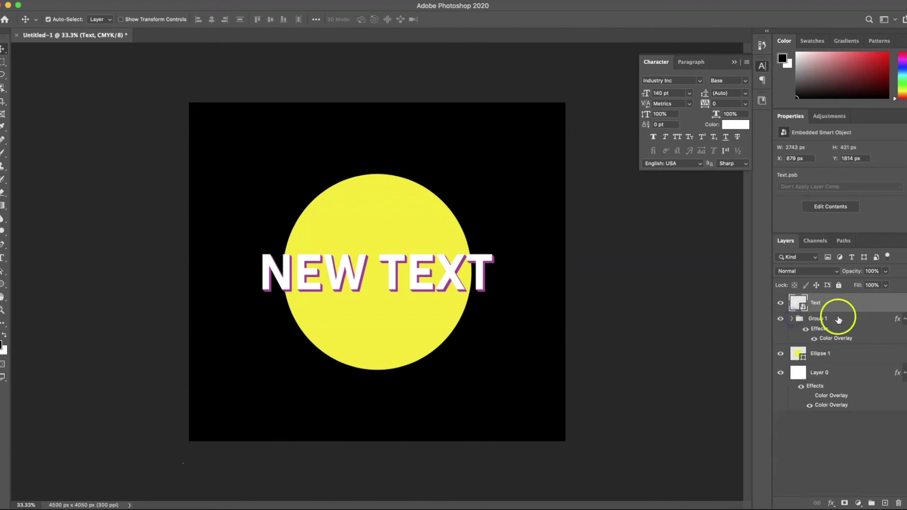
right_click(837, 318)
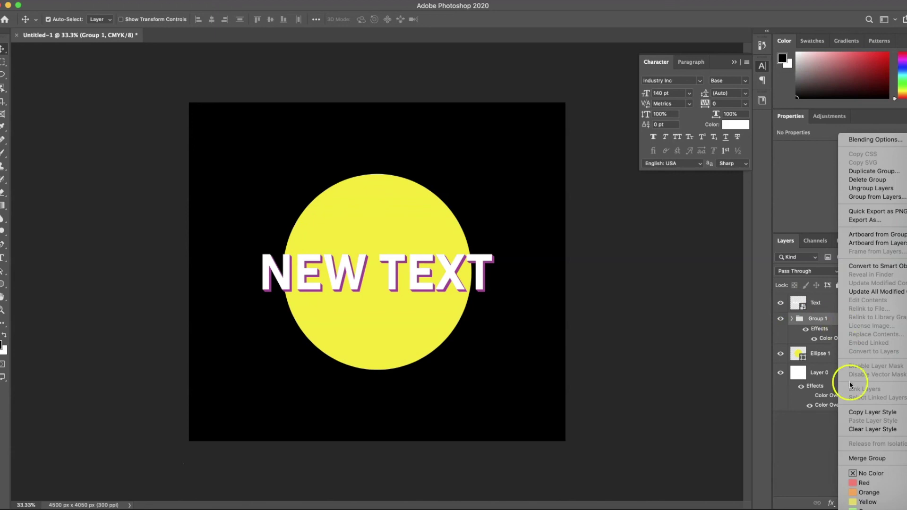
left_click(867, 458)
Load the merged Group 1 shadow as a selection, and mask that area out of Ellipse 1 with a Hide Selection layer mask
left_click(797, 319)
left_click(822, 343)
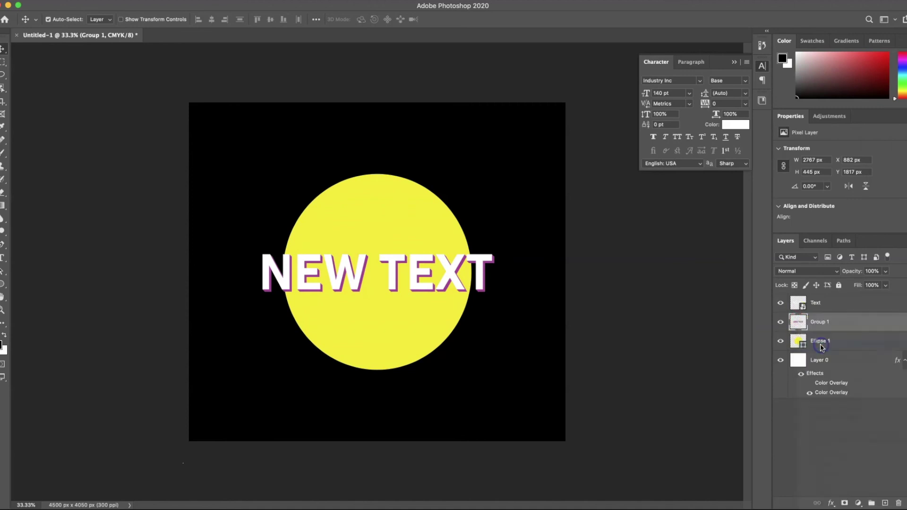
left_click(833, 344)
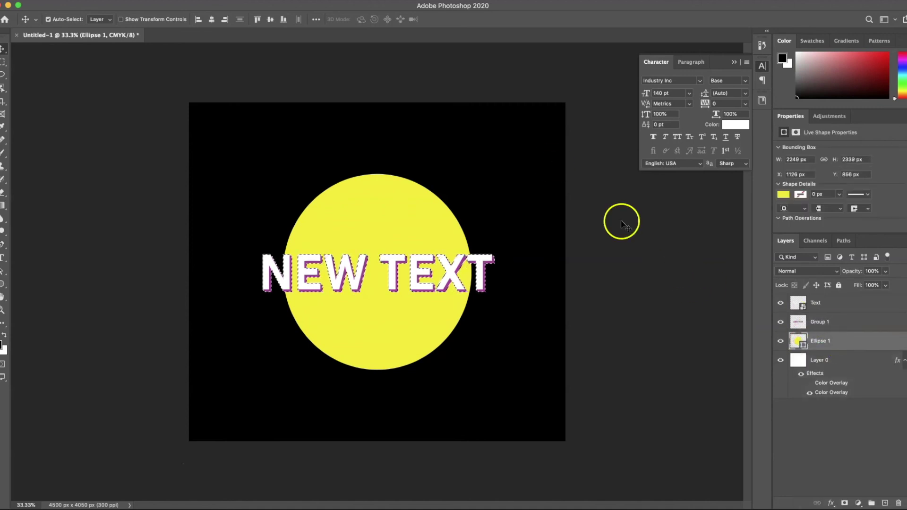
left_click(144, 0)
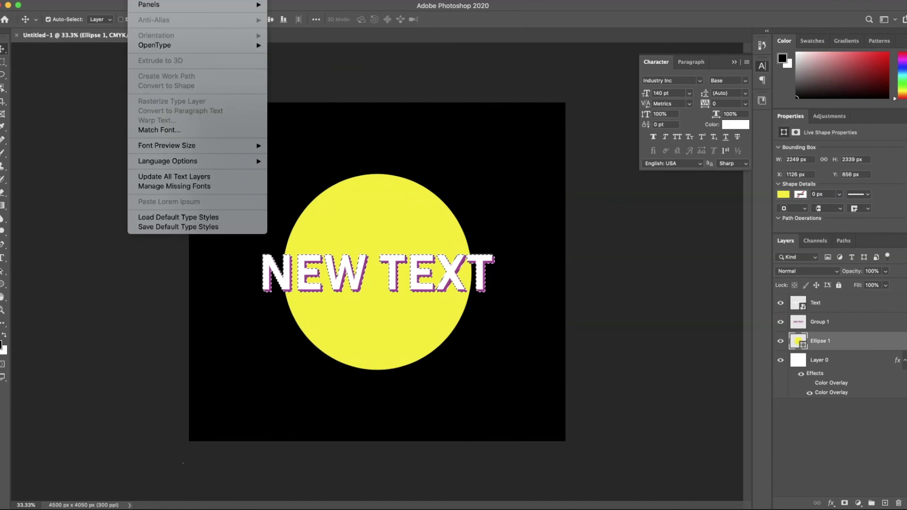
mouse_move(124, 5)
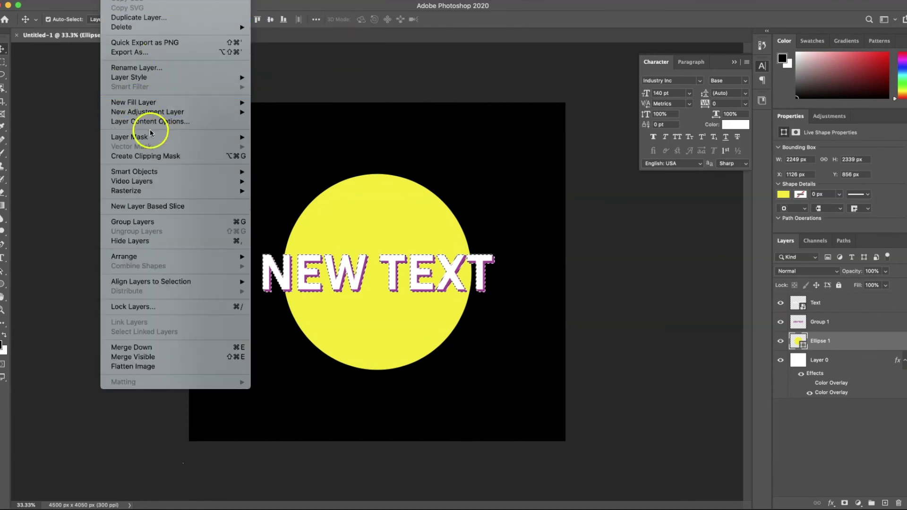
mouse_move(170, 137)
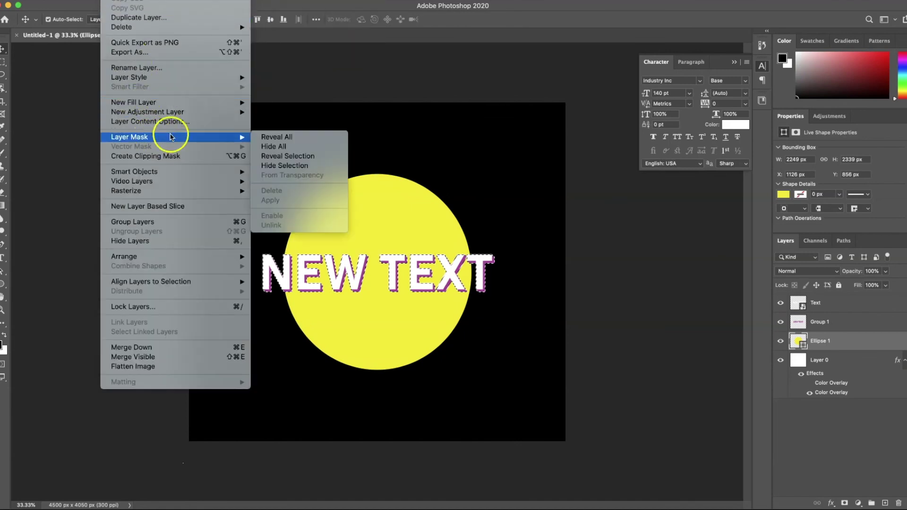
left_click(262, 167)
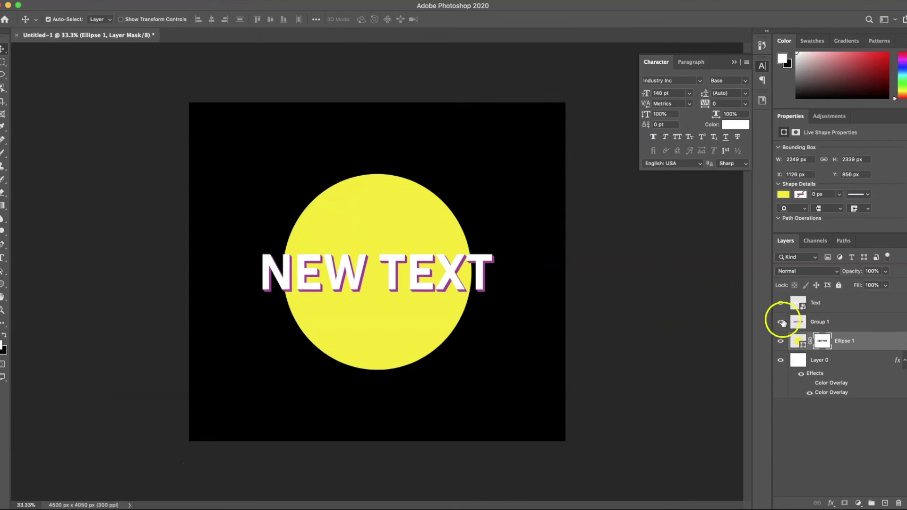